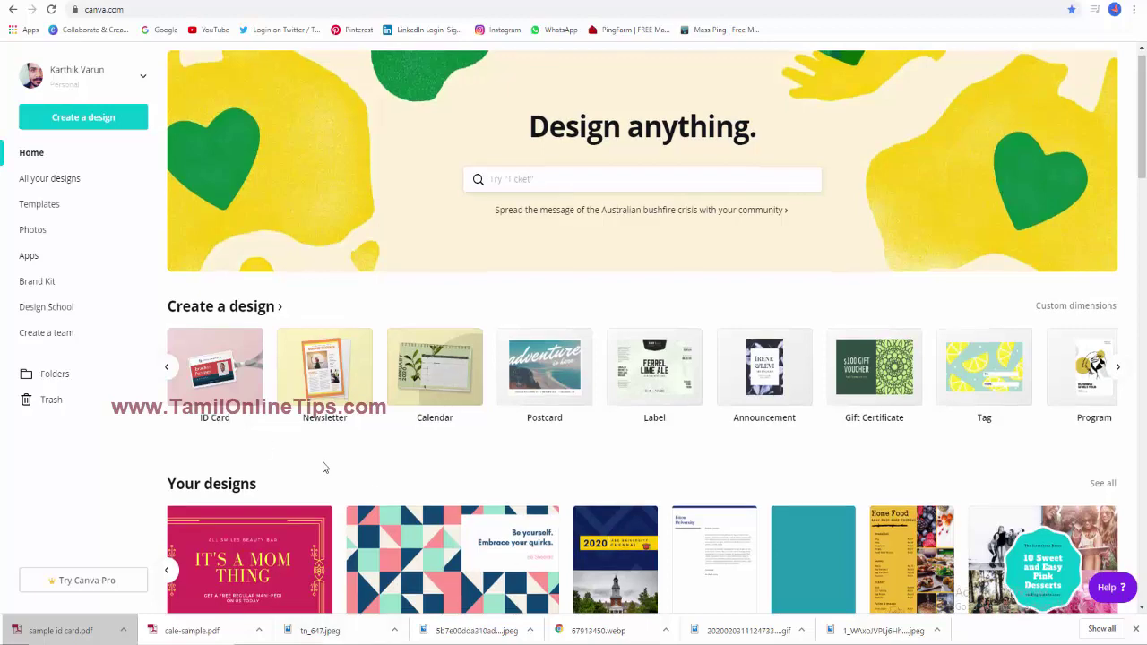
# Step: From the home page's Create a design row, start a new blank Label design
pyautogui.scroll(-3, 323, 466)
pyautogui.scroll(-2, 323, 466)
pyautogui.scroll(3, 650, 345)
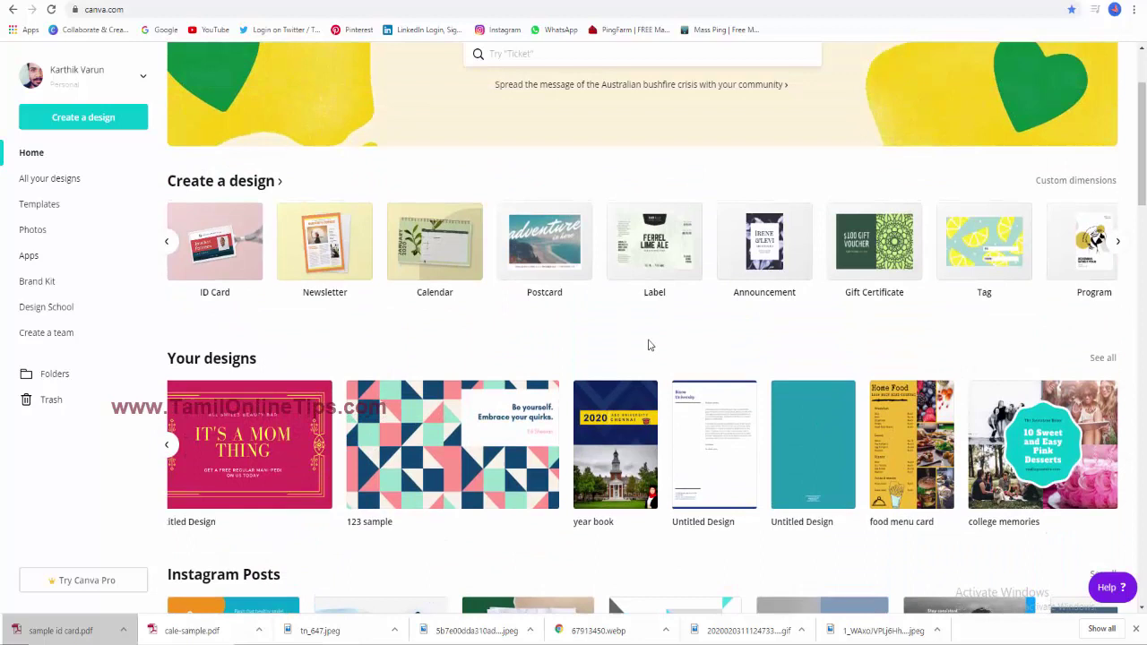
pyautogui.click(640, 251)
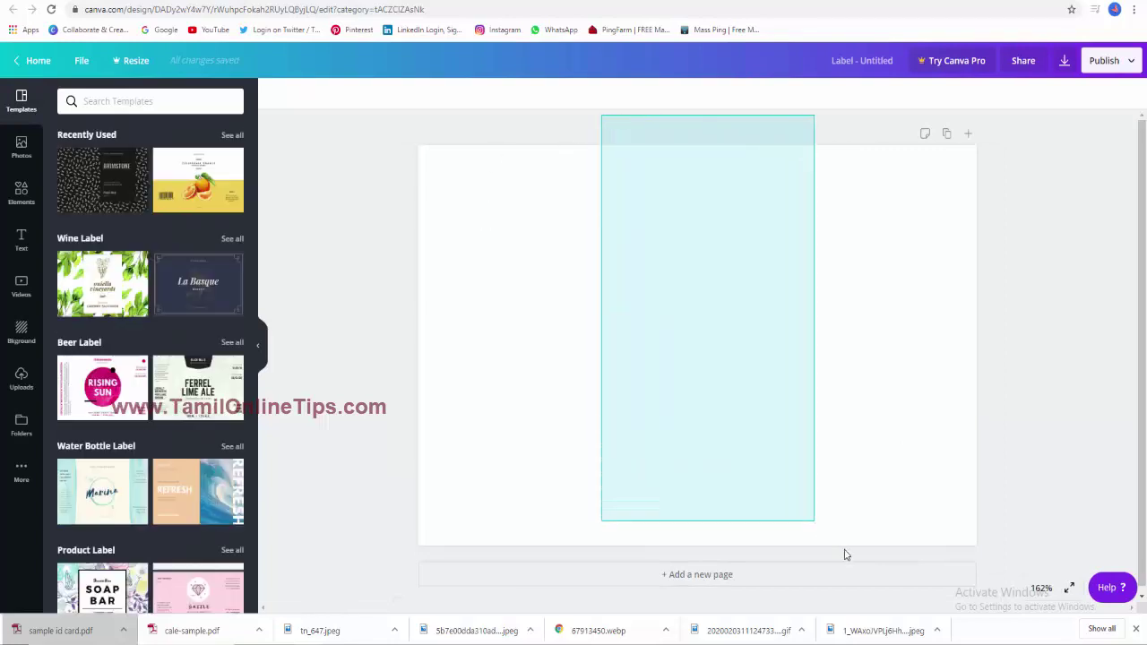
# Step: Rename the design to 'sample label'
pyautogui.moveTo(844, 555); pyautogui.dragTo(852, 558)
pyautogui.moveTo(639, 118)
pyautogui.mouseDown()
pyautogui.moveTo(860, 587)
pyautogui.moveTo(890, 588)
pyautogui.mouseUp()
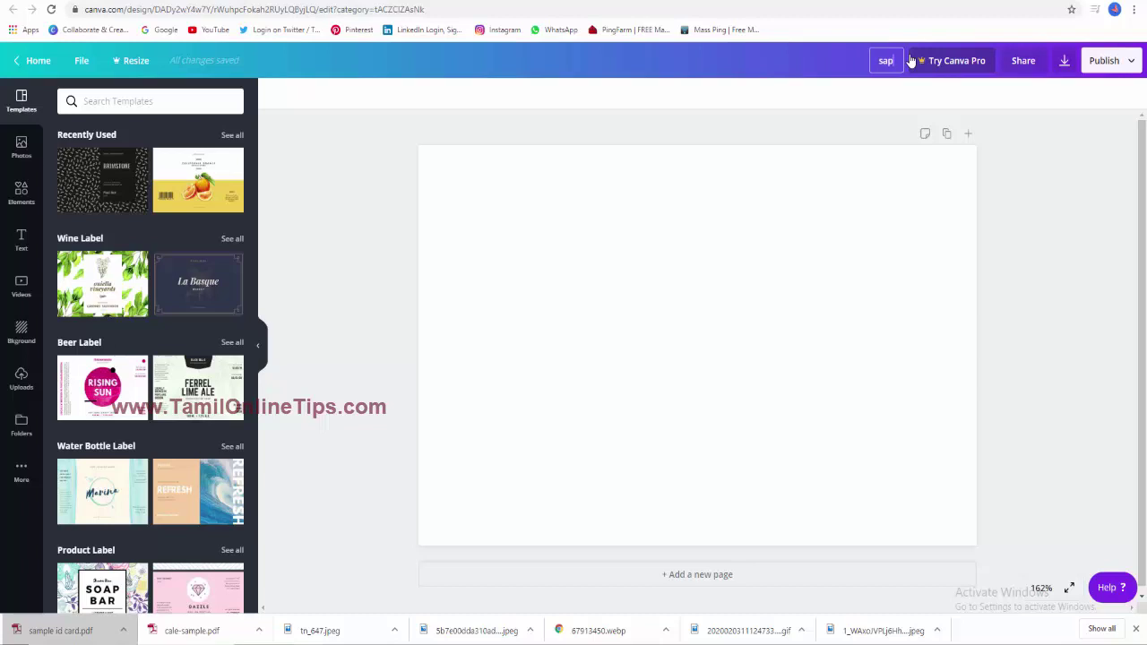
pyautogui.write('mple l')
pyautogui.write('abel')
pyautogui.press('Return')
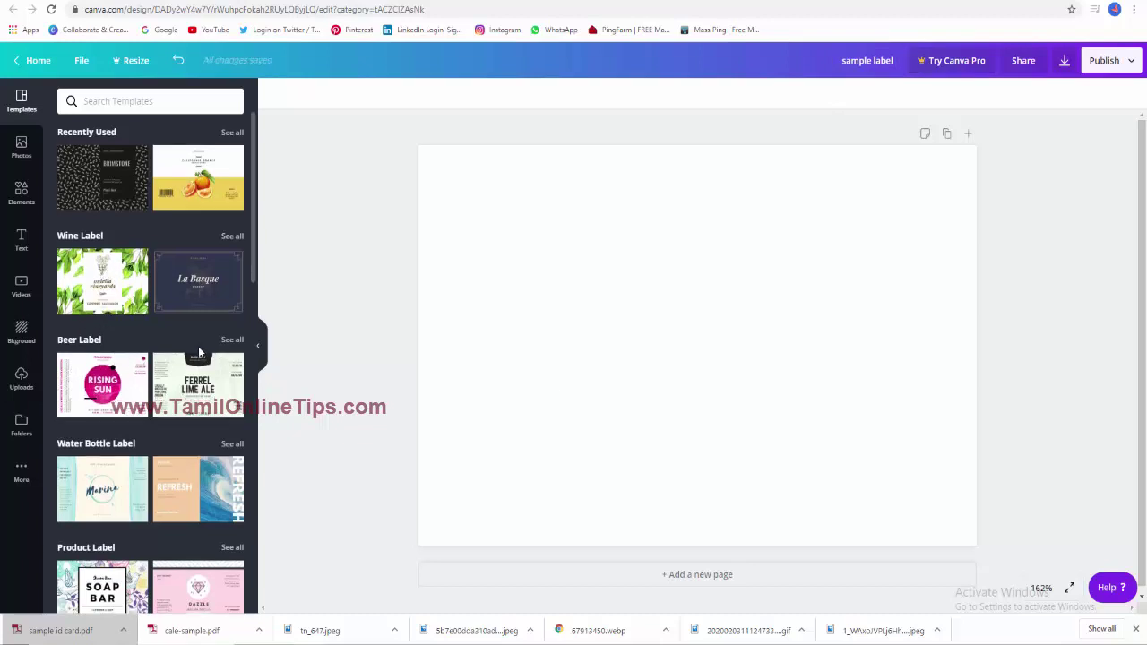
# Step: Scroll through the available label templates
pyautogui.scroll(-4, 199, 350)
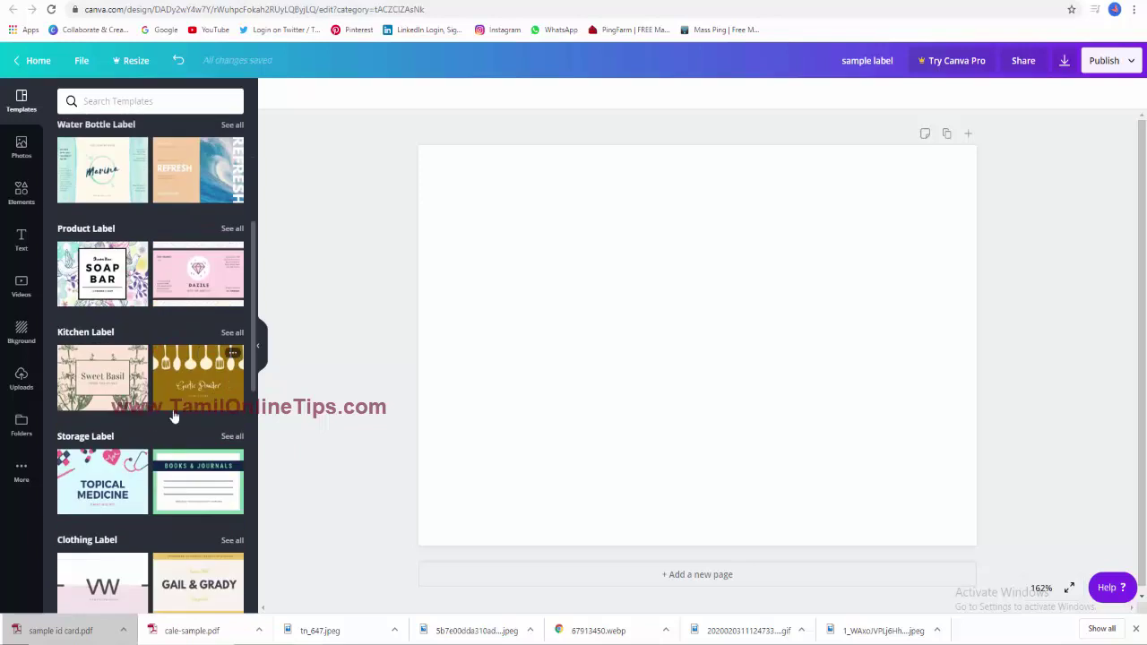
pyautogui.scroll(-3, 152, 394)
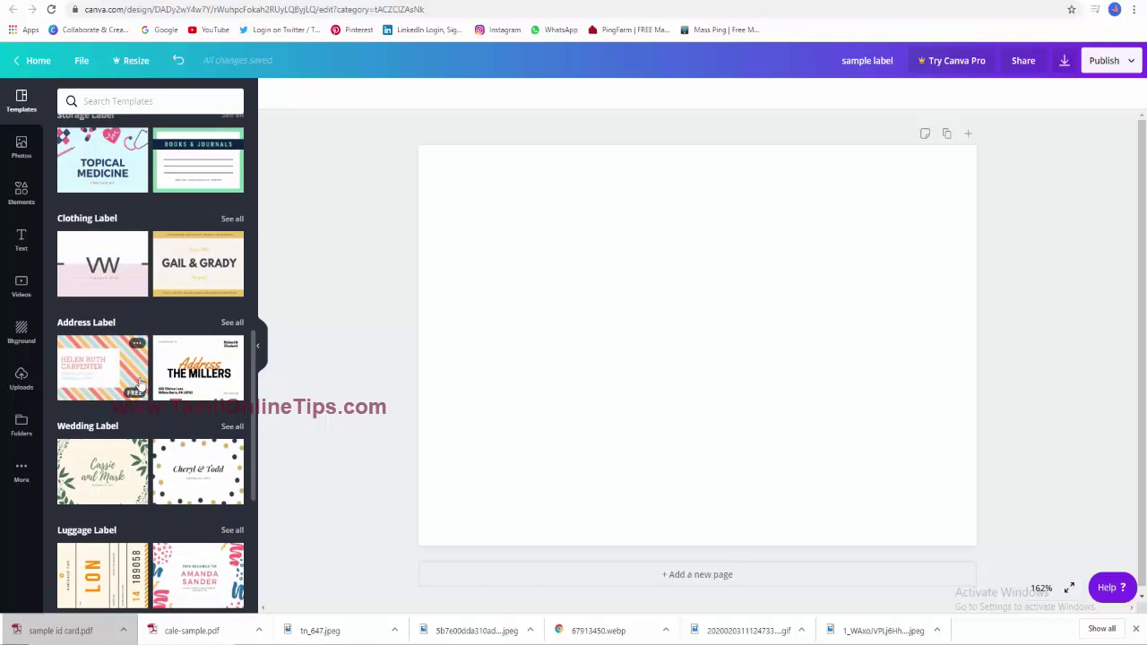
pyautogui.scroll(-1, 140, 315)
pyautogui.scroll(-2, 138, 345)
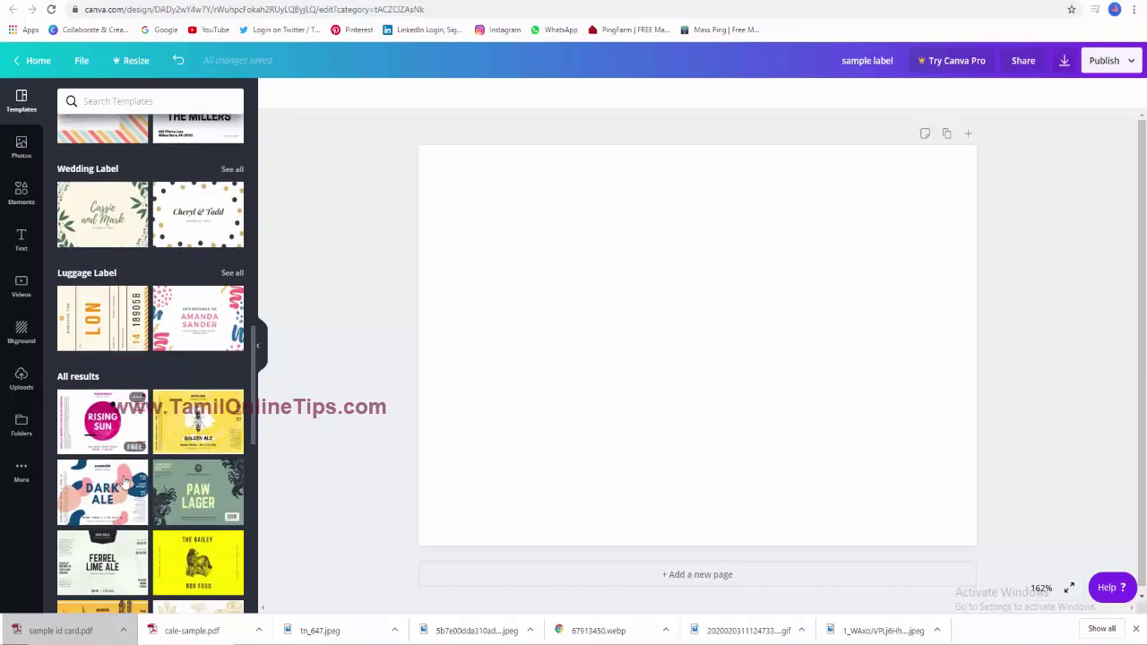
pyautogui.scroll(-3, 135, 377)
pyautogui.scroll(-3, 132, 434)
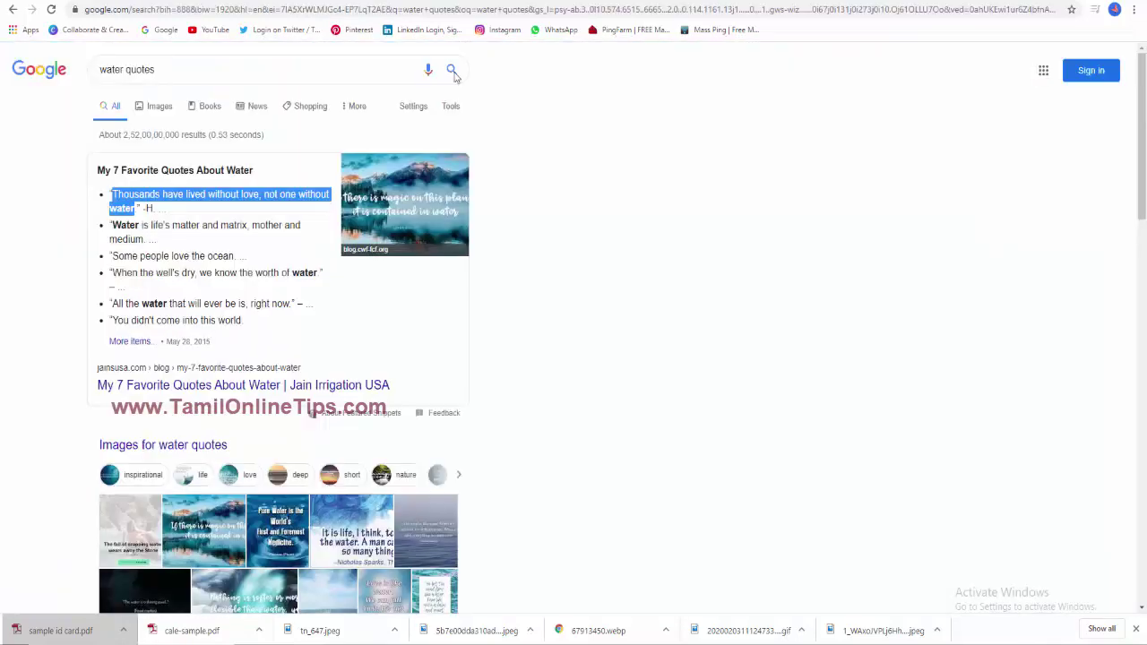
# Step: Search Google Images for product labels and preview the CBD drops label example
pyautogui.click(176, 69)
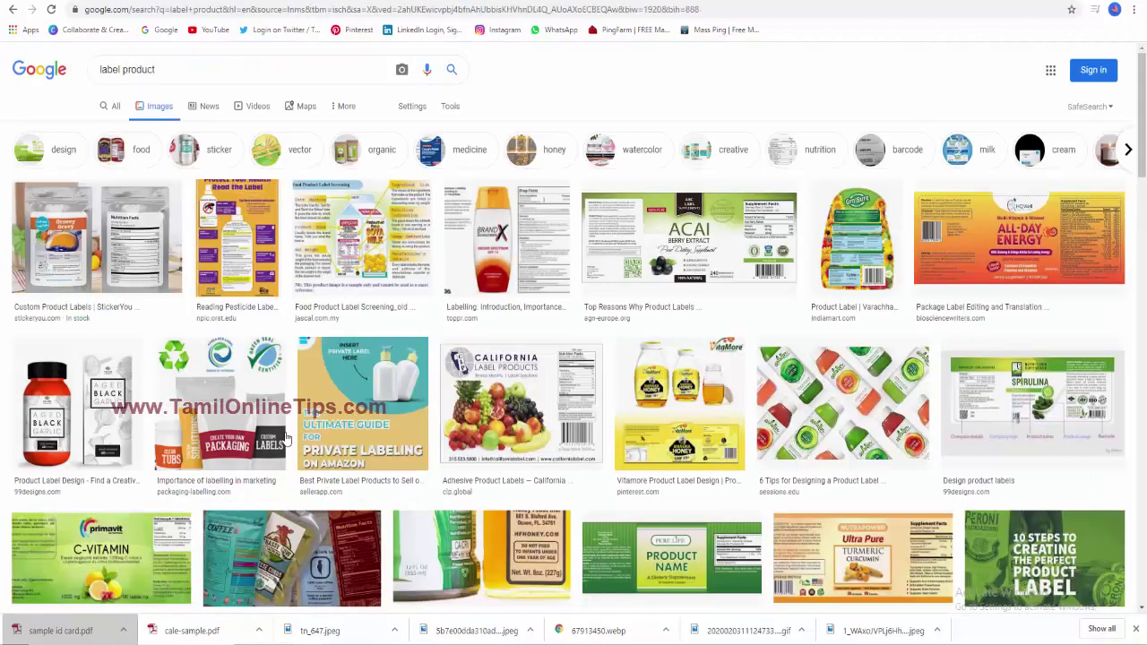
pyautogui.scroll(-3, 305, 477)
pyautogui.scroll(-4, 305, 478)
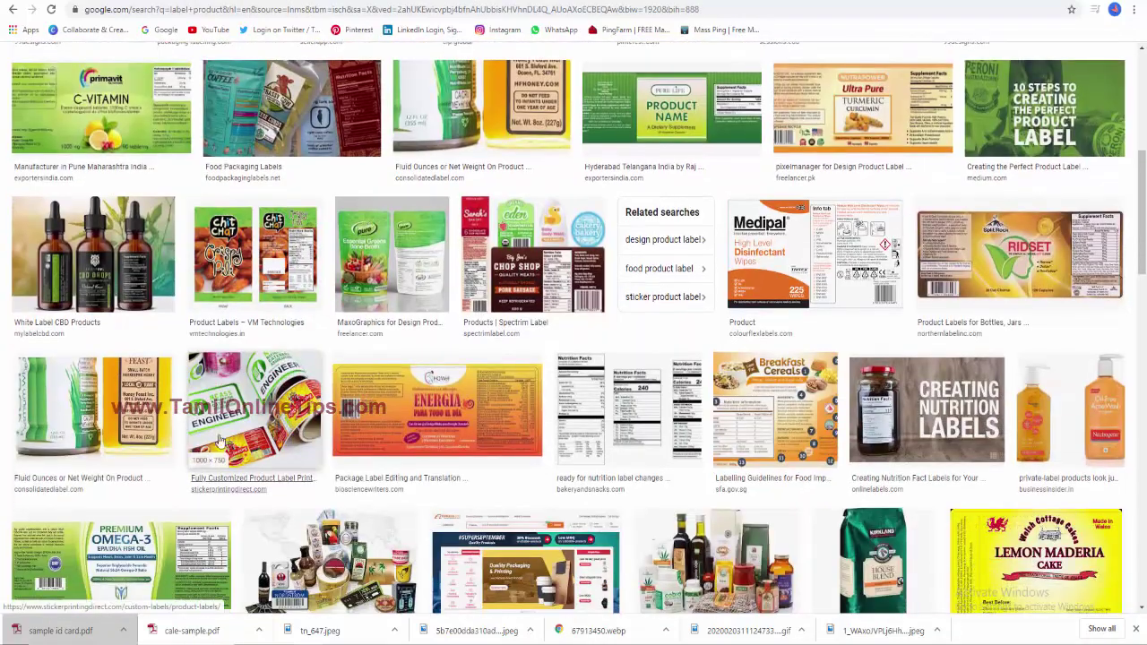
pyautogui.click(94, 255)
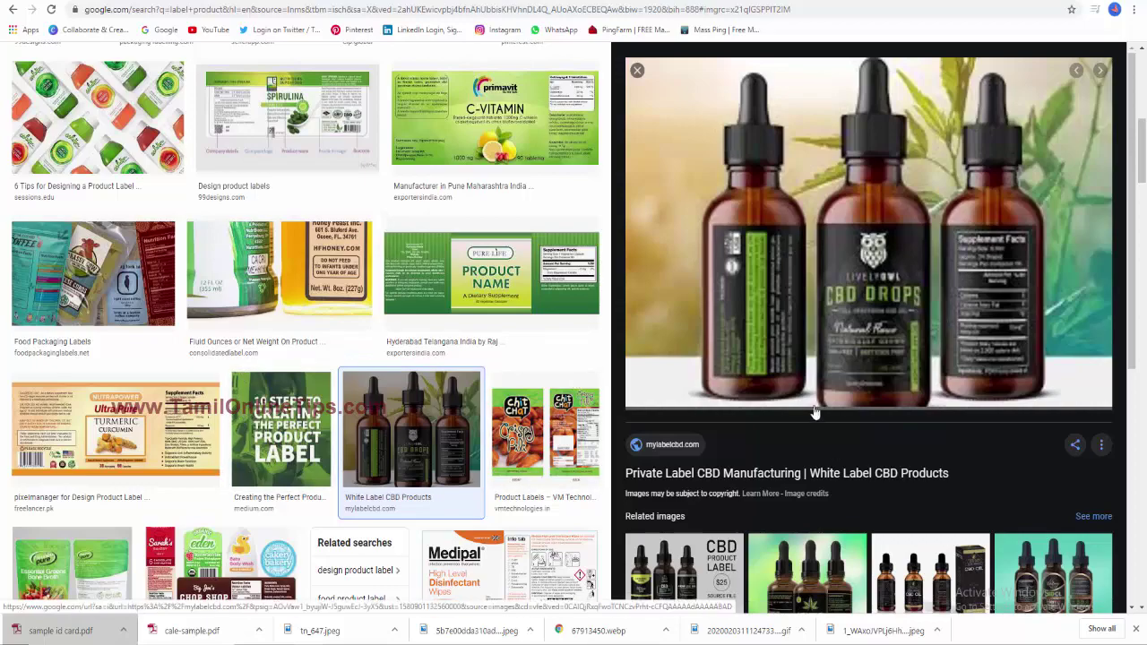
# Step: Preview the Creating Nutrition Labels and organic products label examples
pyautogui.scroll(-5, 772, 467)
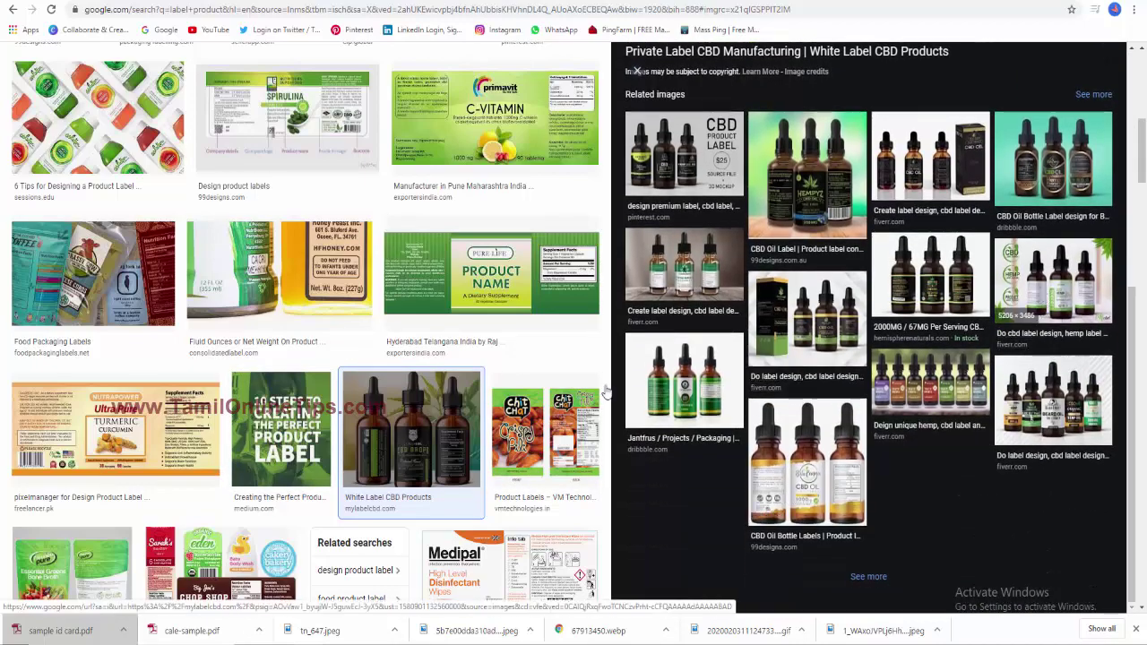
pyautogui.scroll(-3, 135, 475)
pyautogui.scroll(-3, 312, 423)
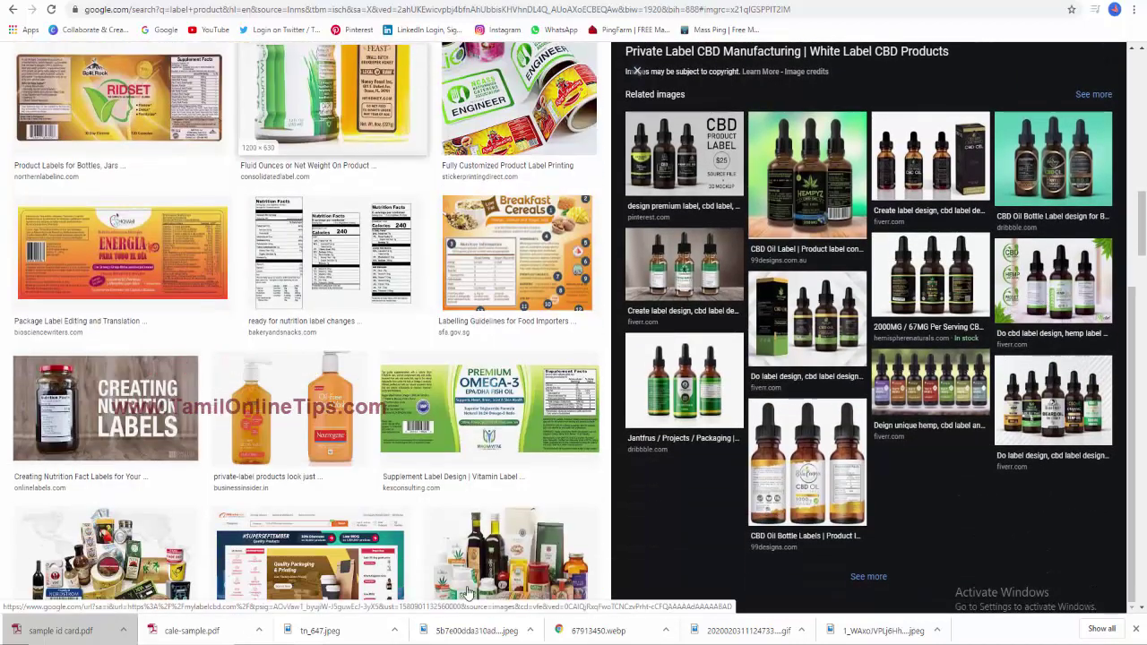
pyautogui.click(102, 466)
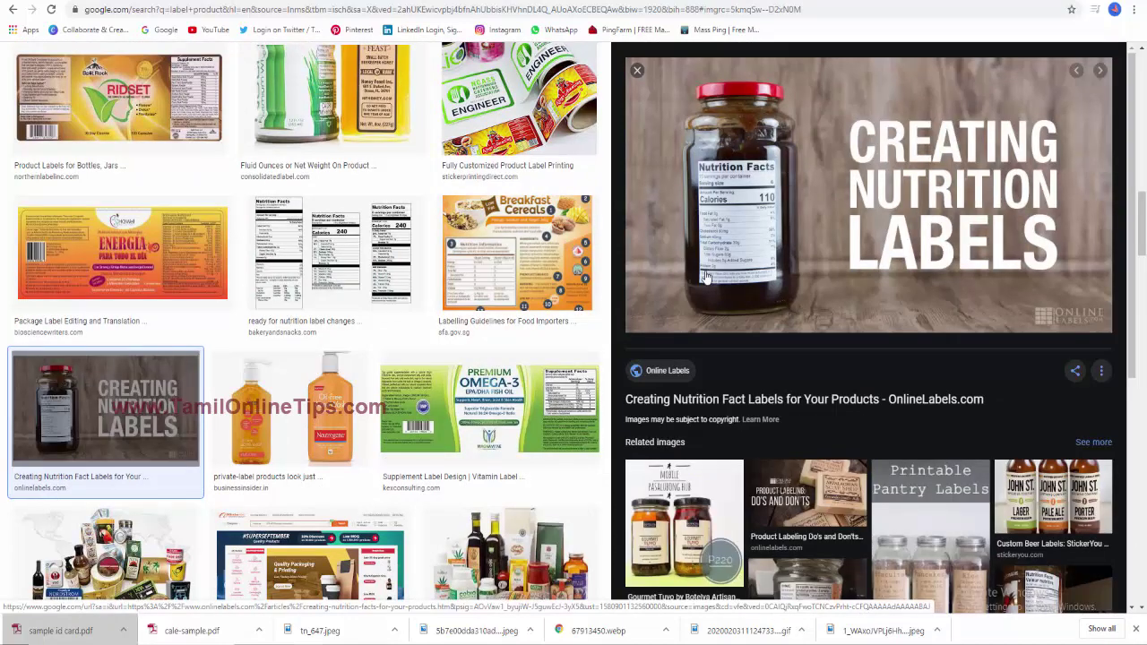
pyautogui.scroll(-1, 599, 439)
pyautogui.click(511, 437)
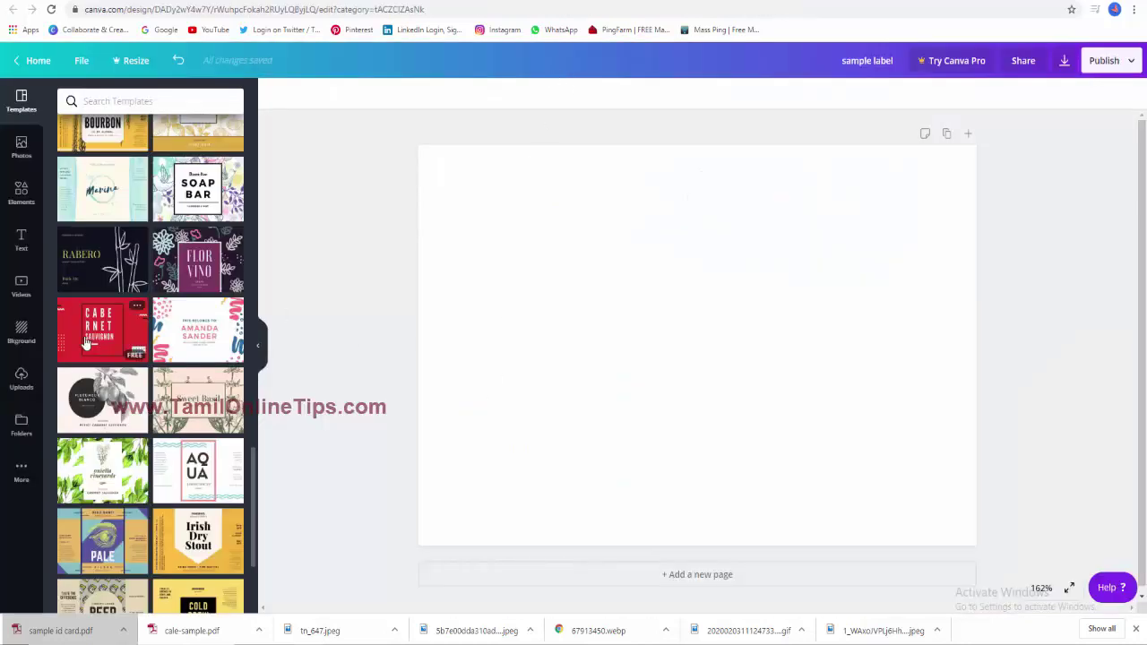
pyautogui.scroll(3, 135, 359)
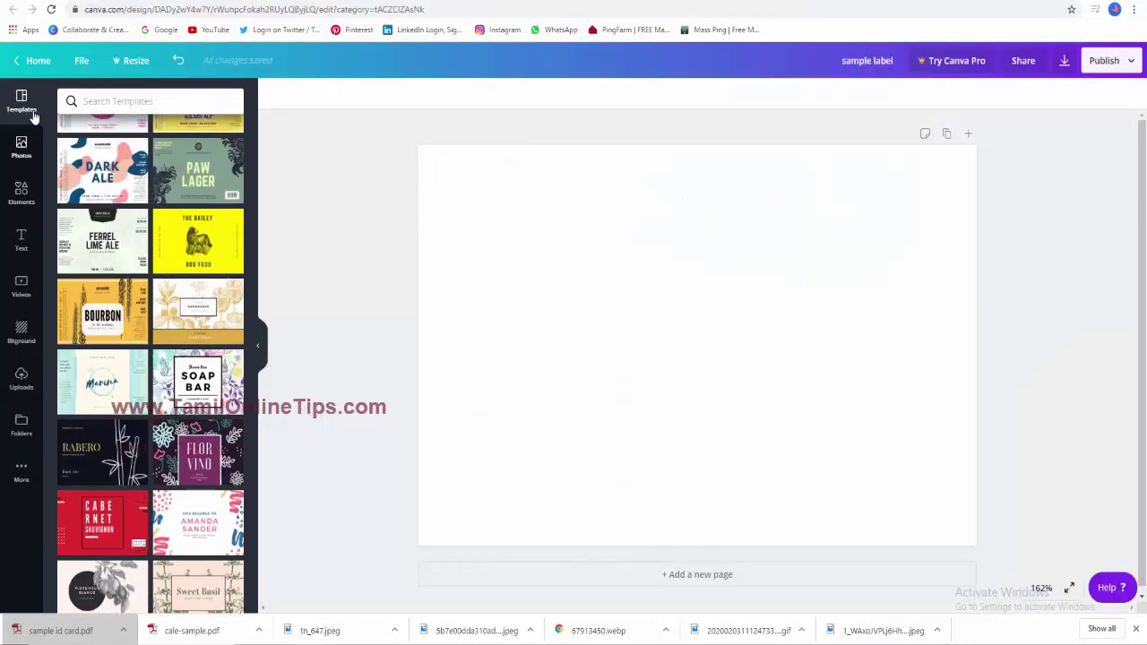
pyautogui.scroll(5, 179, 269)
pyautogui.scroll(5, 179, 269)
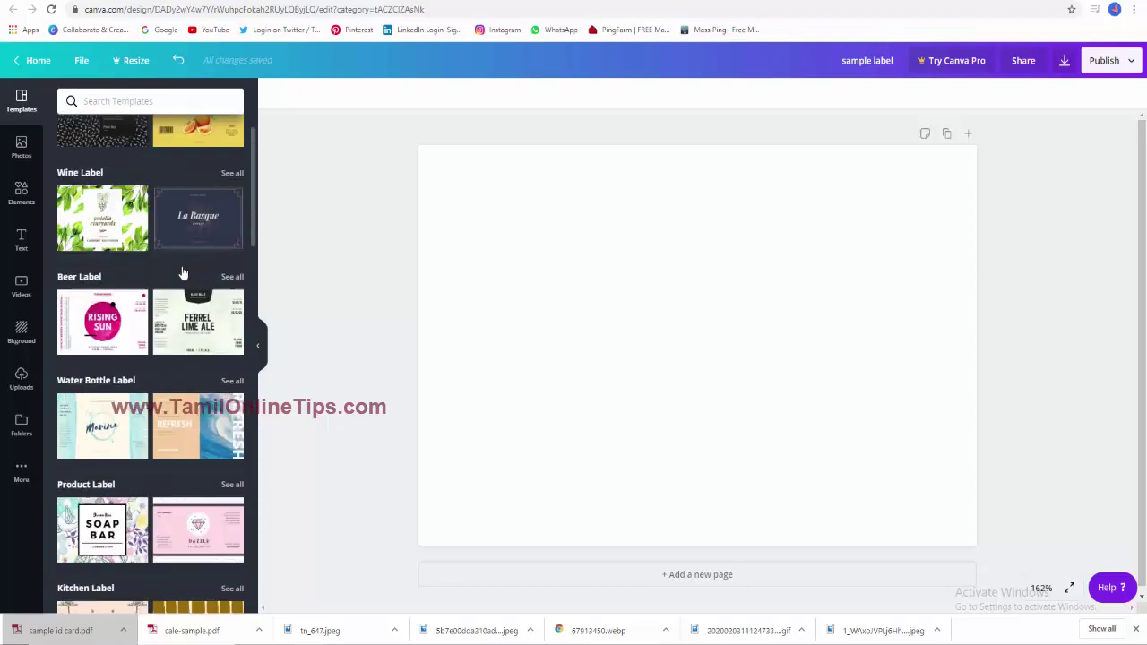
pyautogui.scroll(5, 183, 272)
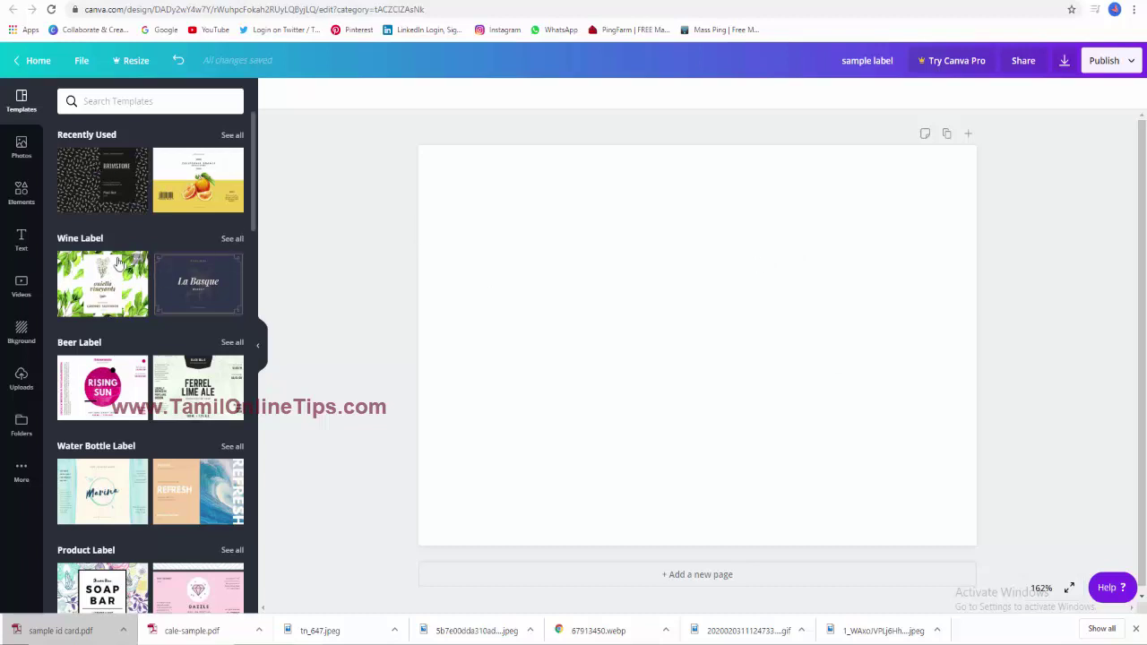
pyautogui.scroll(-2, 144, 287)
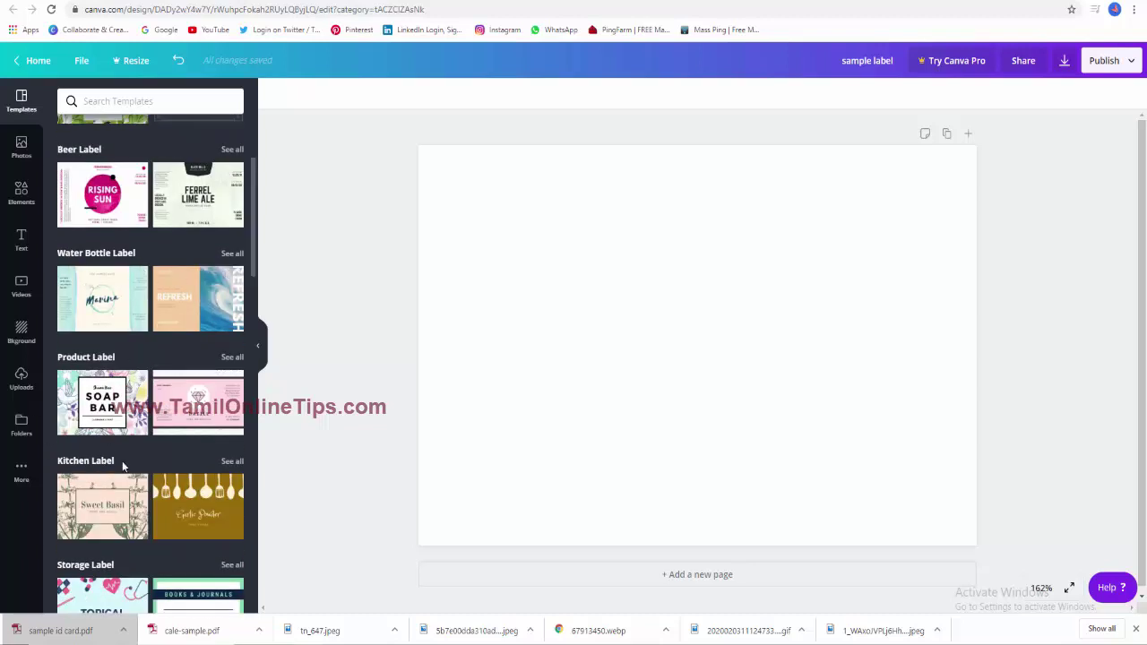
pyautogui.scroll(-2, 123, 465)
pyautogui.click(232, 268)
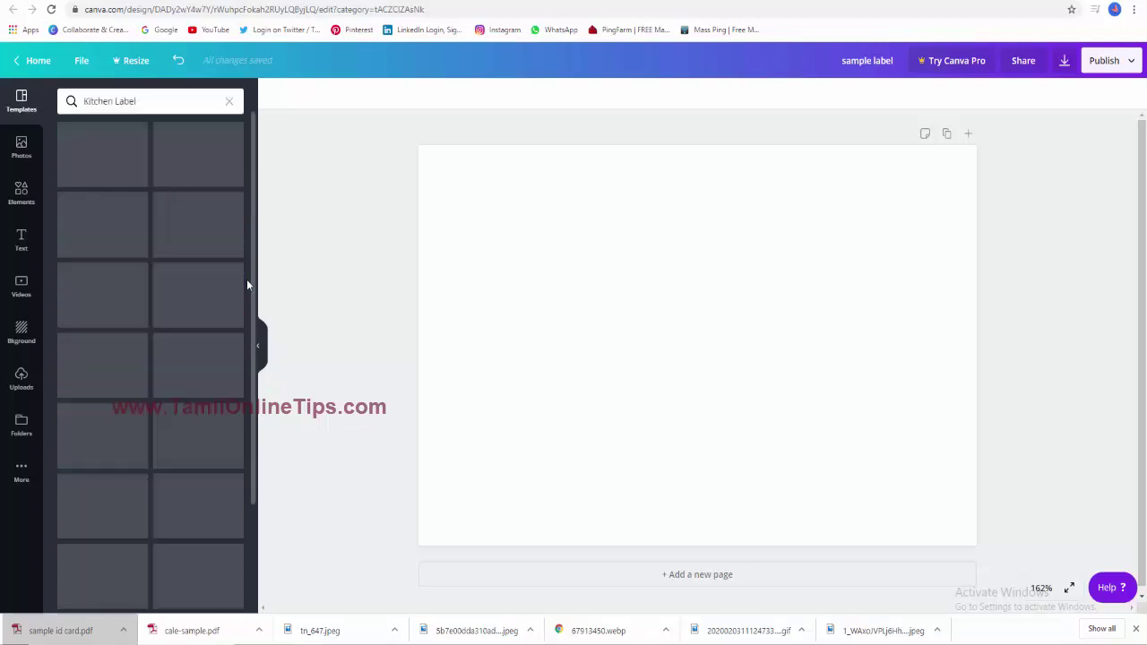
pyautogui.click(229, 103)
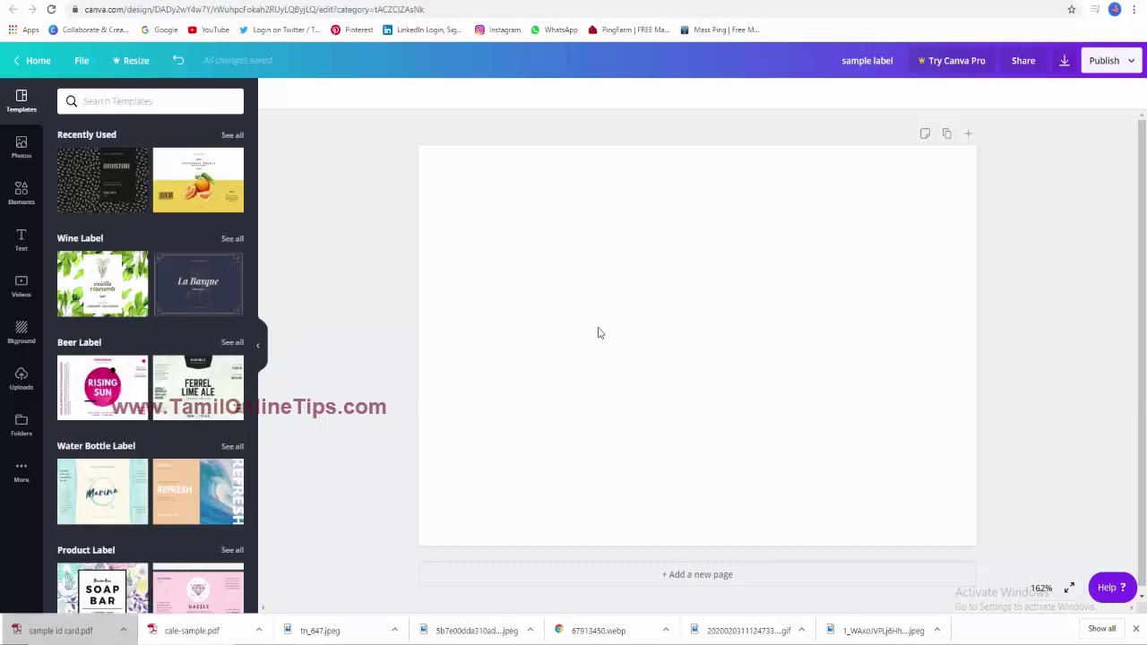
pyautogui.moveTo(102, 283)
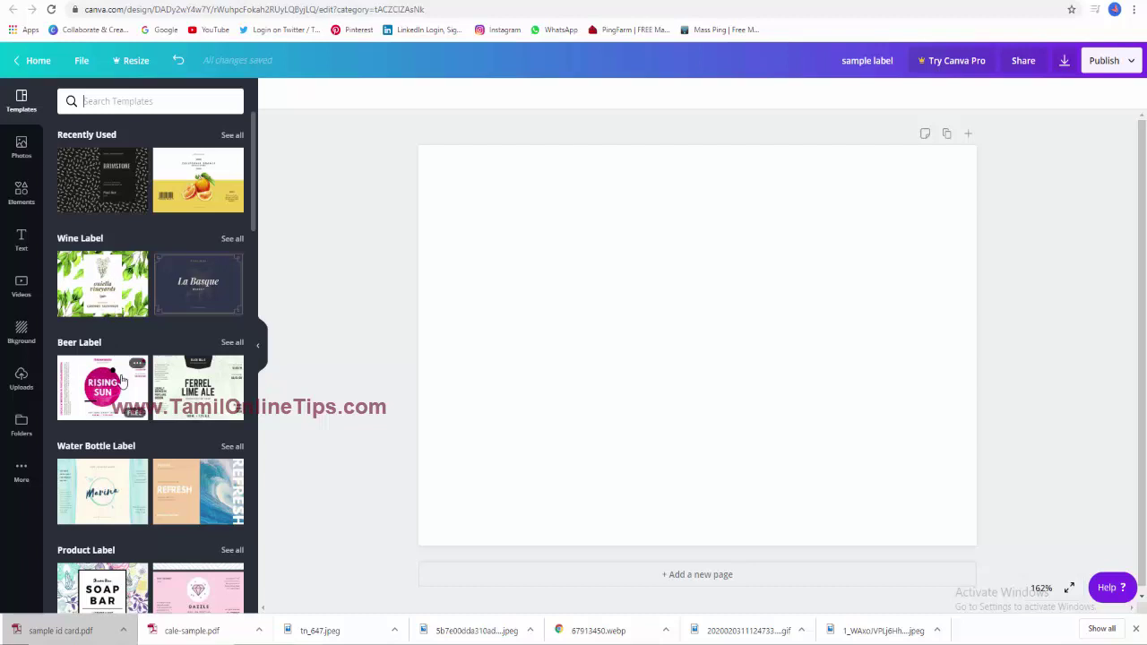
# Step: Browse the stock photo library and the shapes, frames and graphic elements
pyautogui.moveTo(198, 283)
pyautogui.click(20, 149)
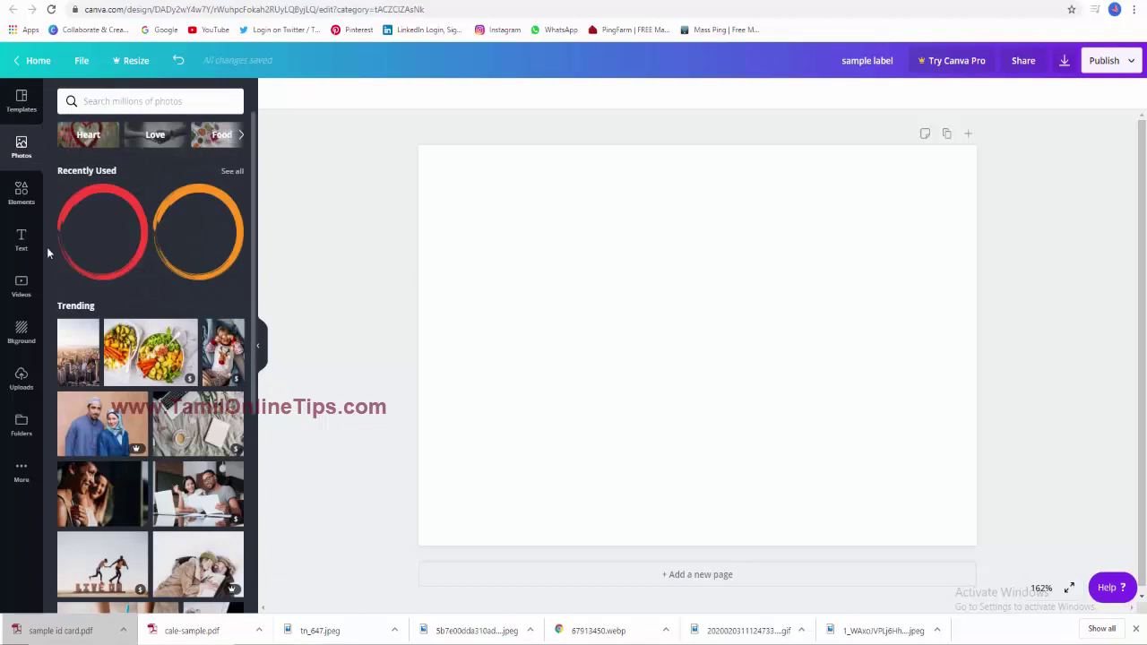
pyautogui.click(24, 197)
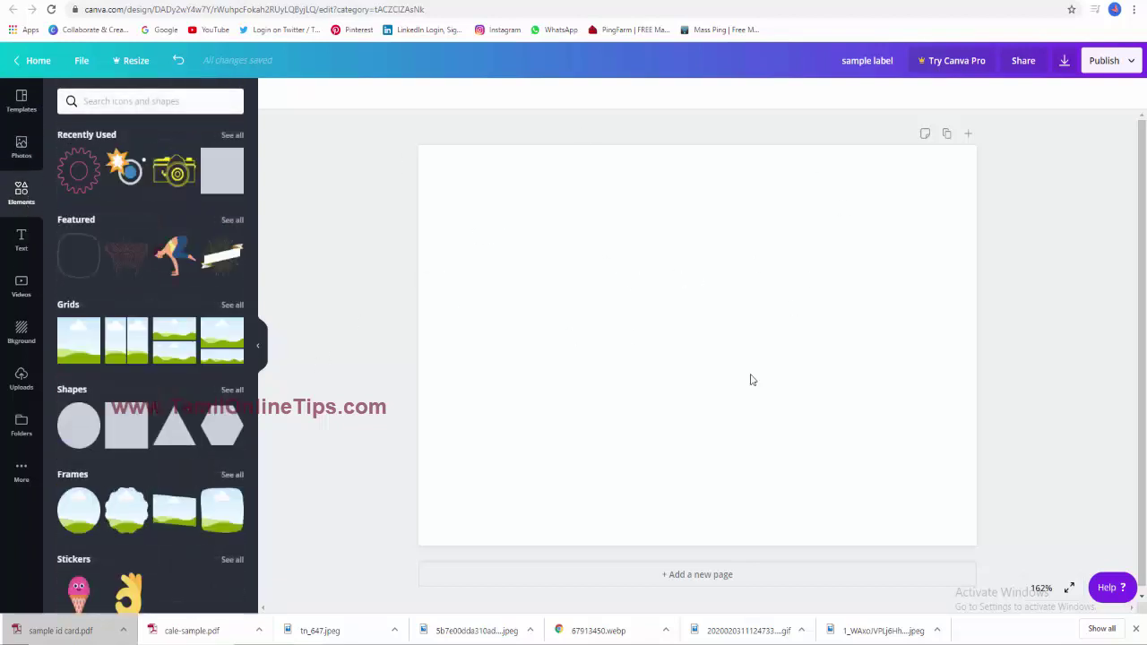
pyautogui.scroll(-1, 133, 341)
pyautogui.scroll(-2, 133, 342)
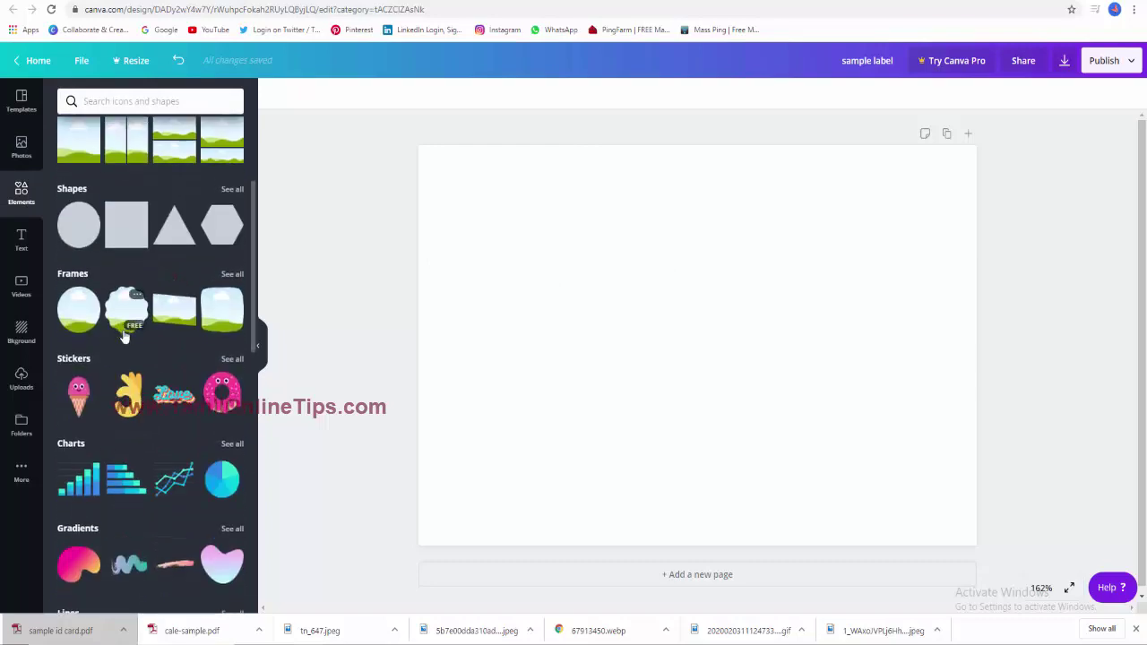
pyautogui.scroll(-3, 125, 331)
pyautogui.scroll(-3, 146, 340)
pyautogui.scroll(-3, 162, 428)
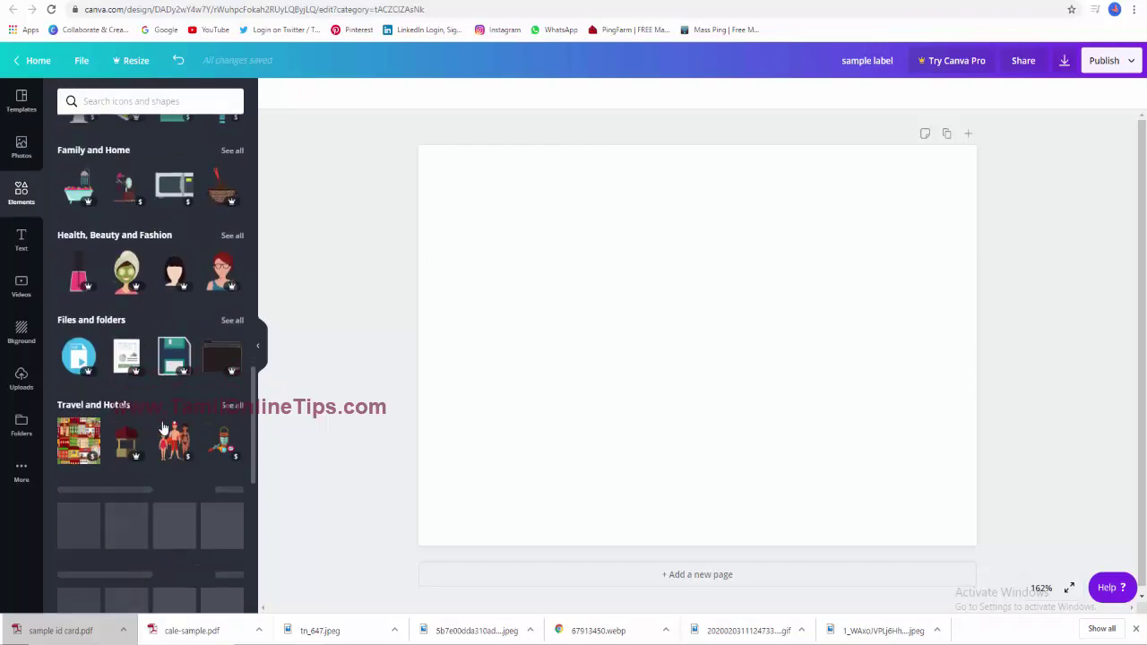
pyautogui.scroll(1, 162, 428)
pyautogui.scroll(5, 162, 427)
pyautogui.scroll(5, 162, 426)
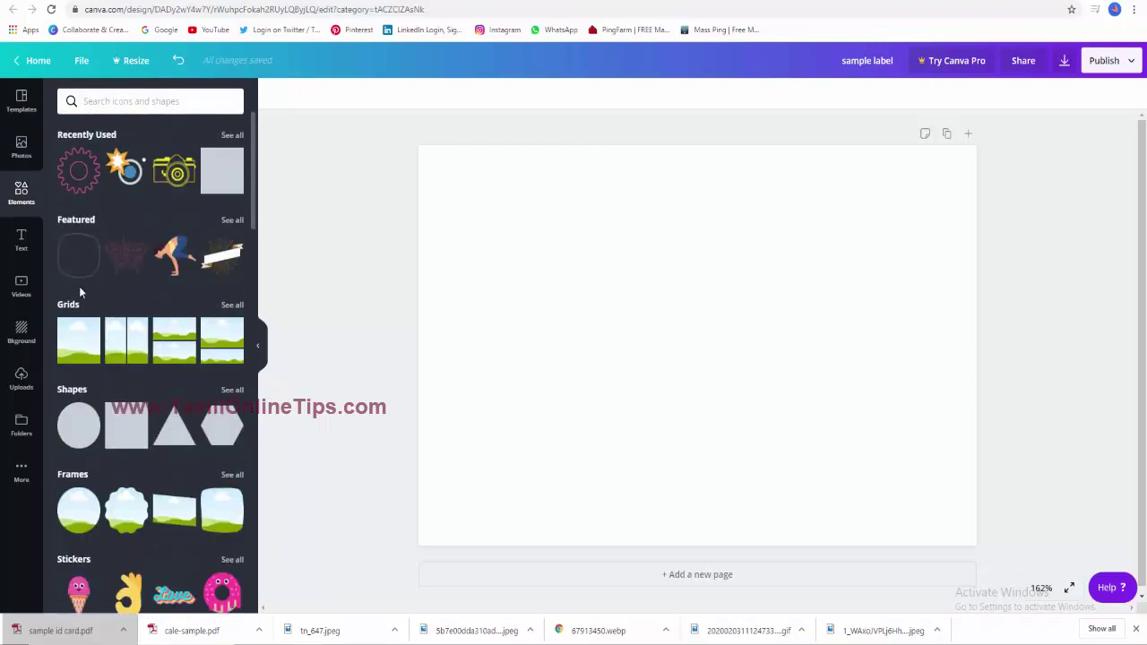
# Step: Look through the text options, page background choices and uploaded images
pyautogui.click(22, 239)
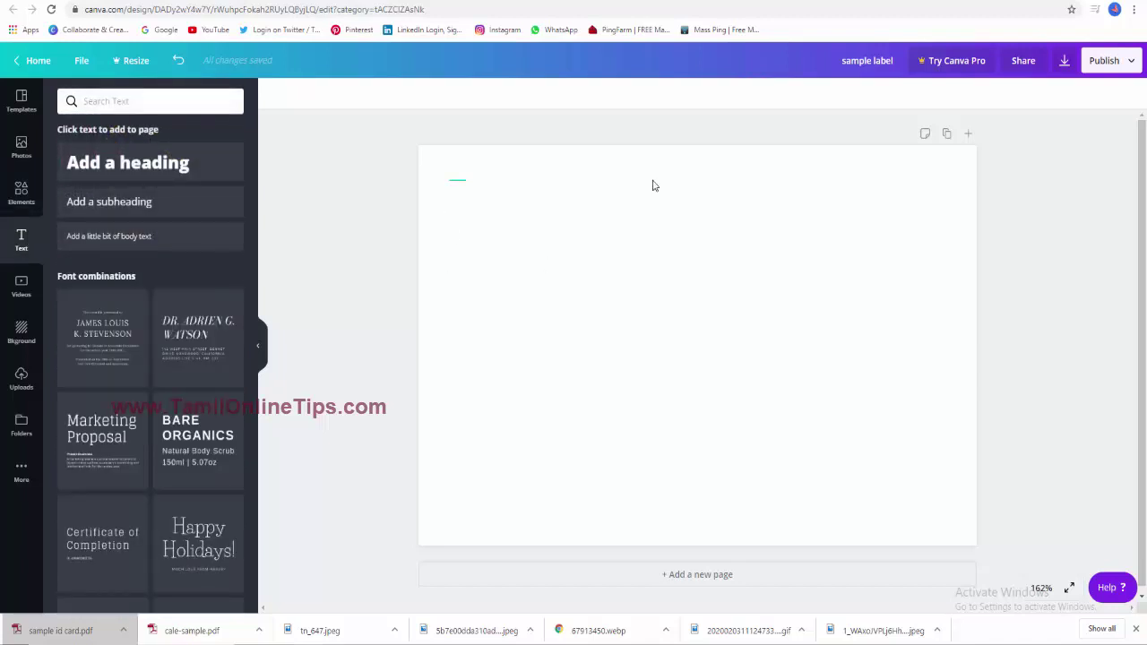
pyautogui.moveTo(653, 185); pyautogui.dragTo(888, 507)
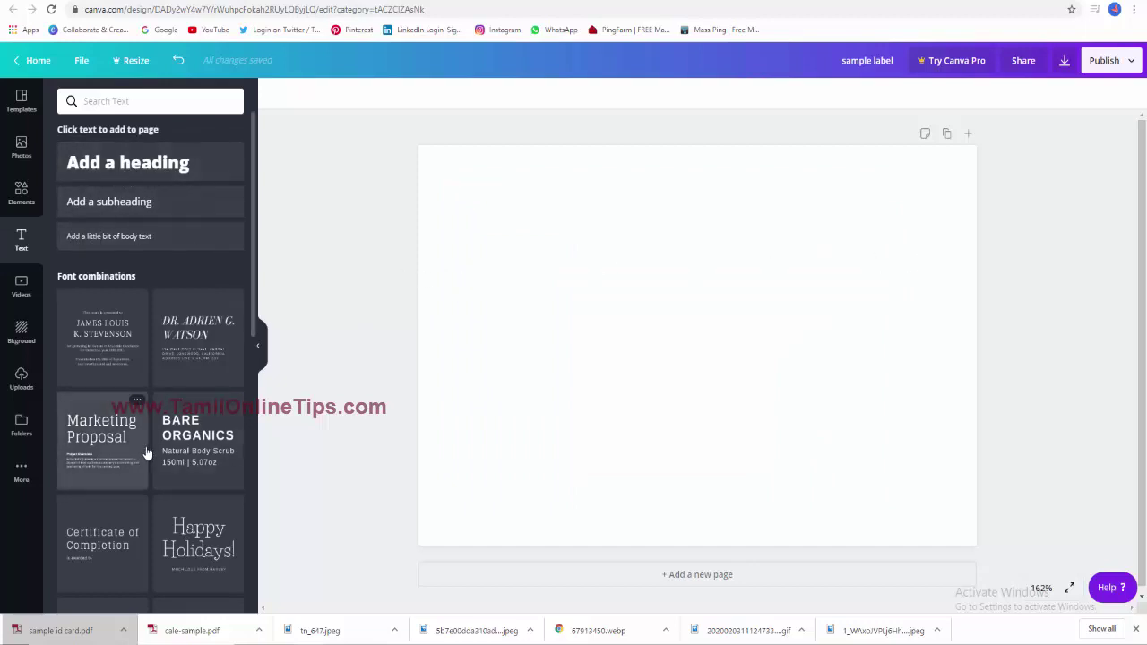
pyautogui.click(22, 331)
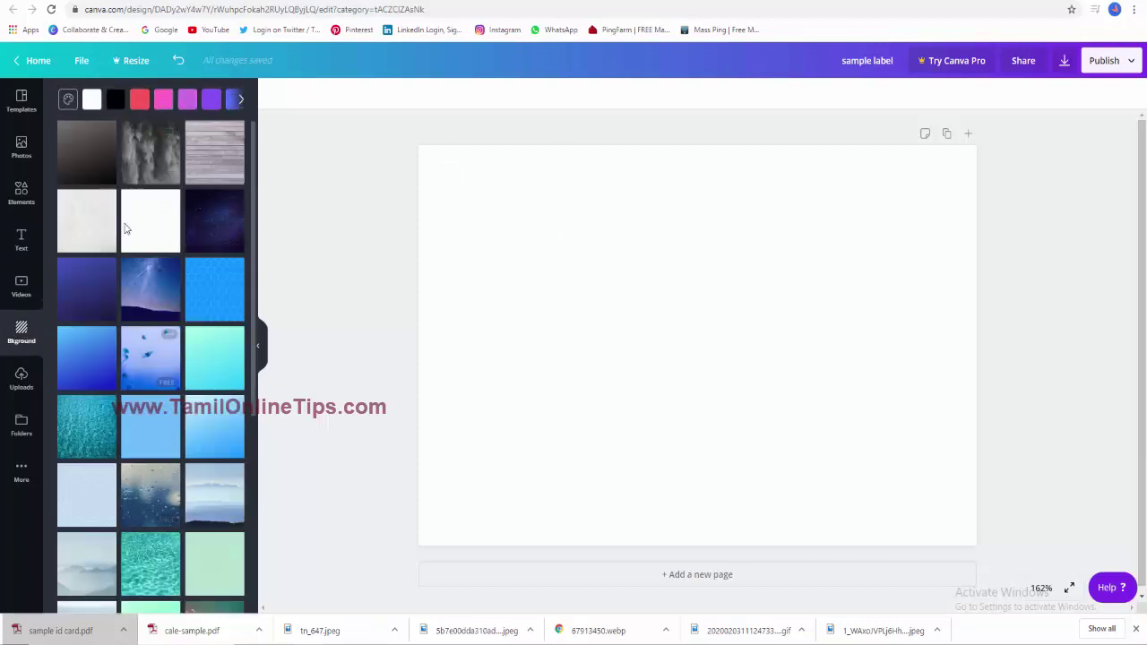
pyautogui.scroll(-1, 188, 492)
pyautogui.scroll(-5, 188, 491)
pyautogui.scroll(-5, 175, 470)
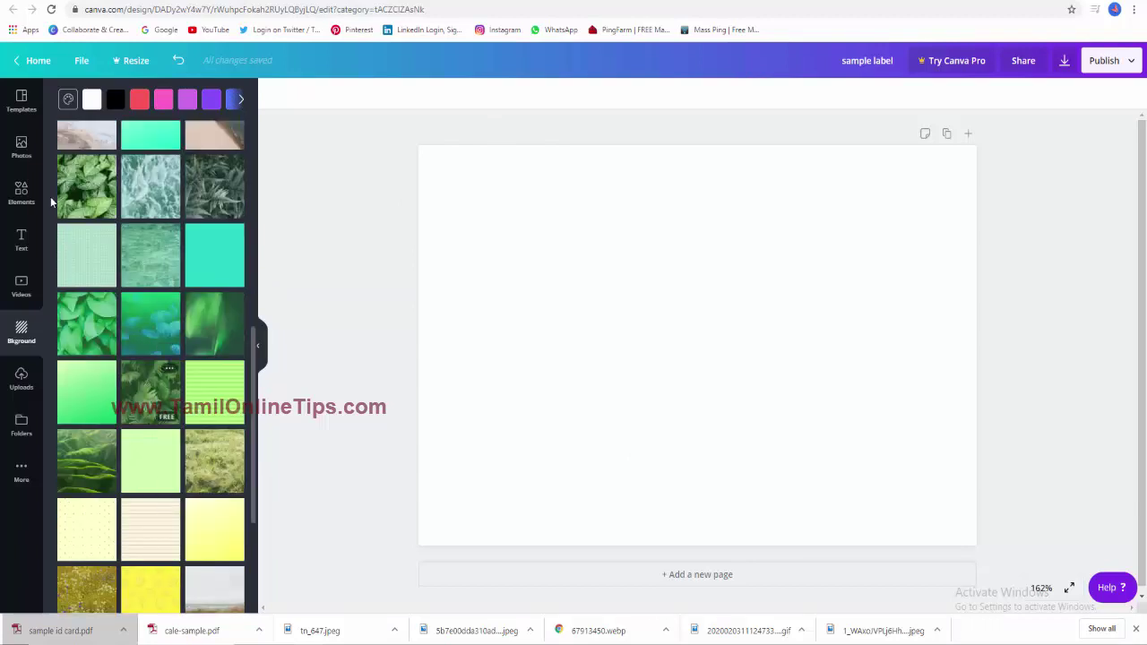
pyautogui.click(21, 379)
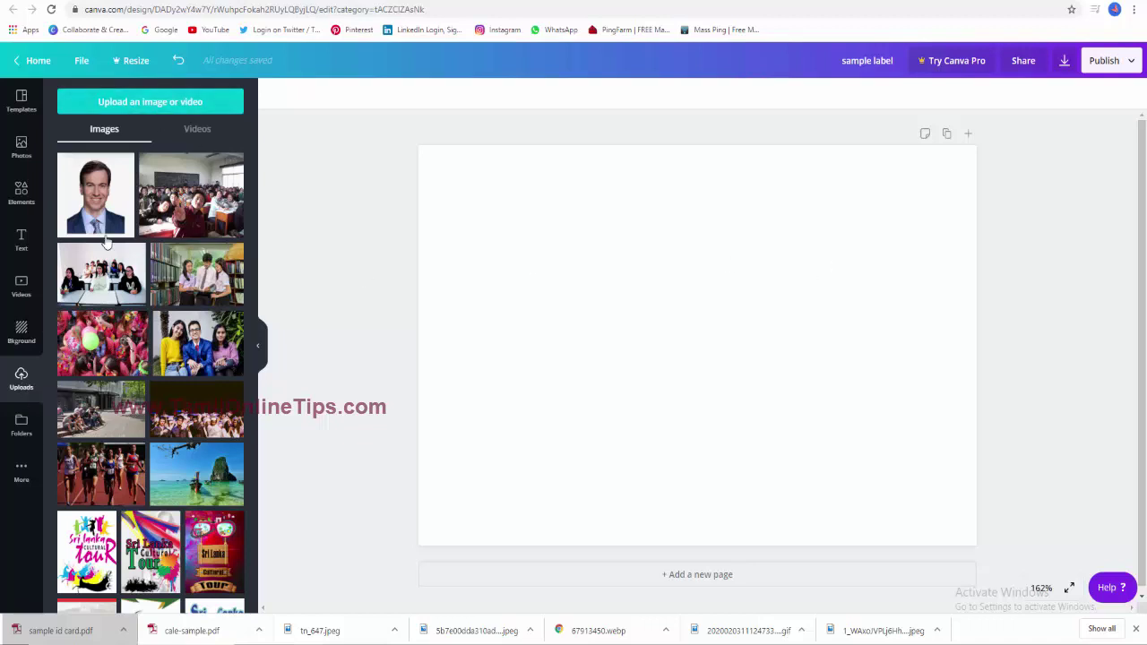
# Step: Show all Water Bottle Label templates and scroll through the results
pyautogui.click(16, 104)
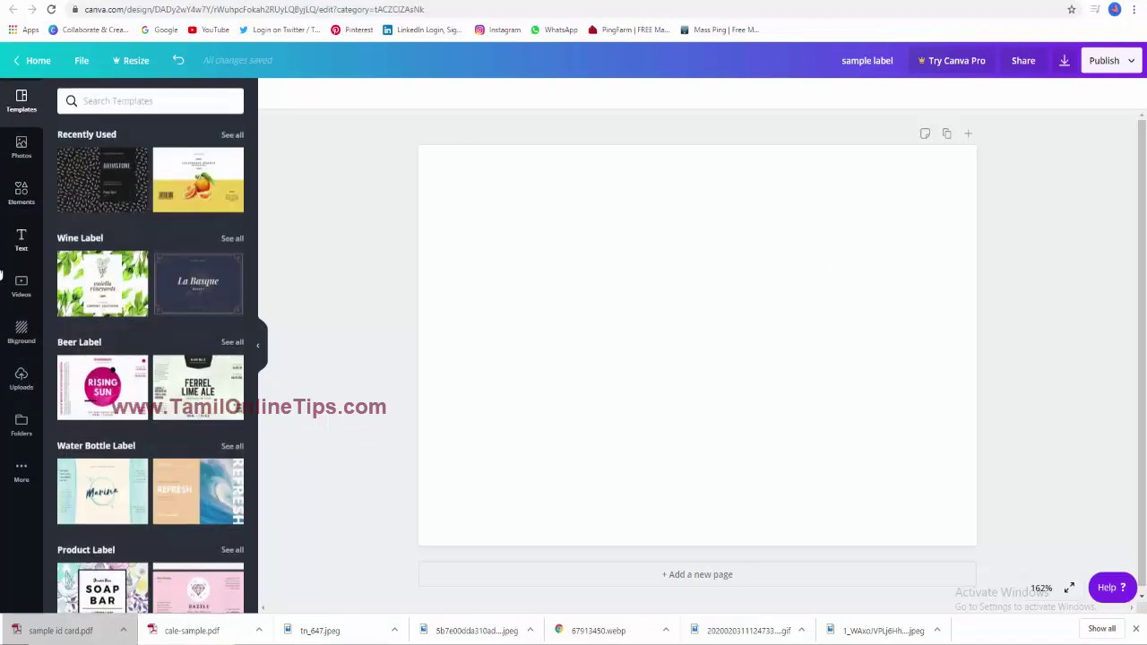
pyautogui.scroll(-2, 139, 328)
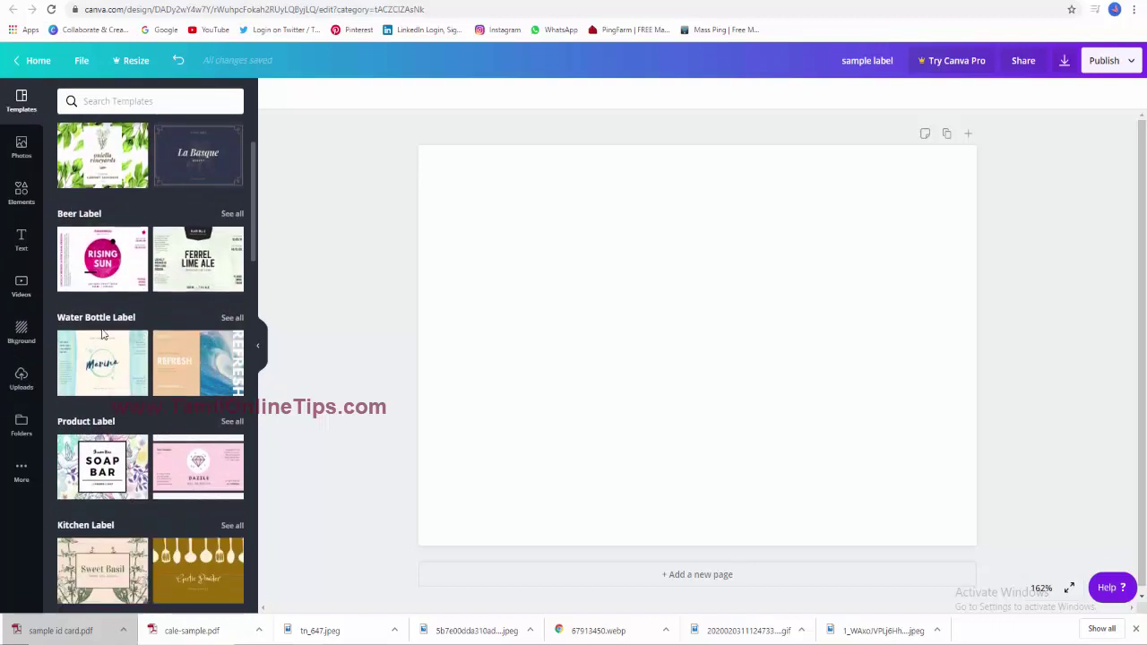
pyautogui.click(122, 318)
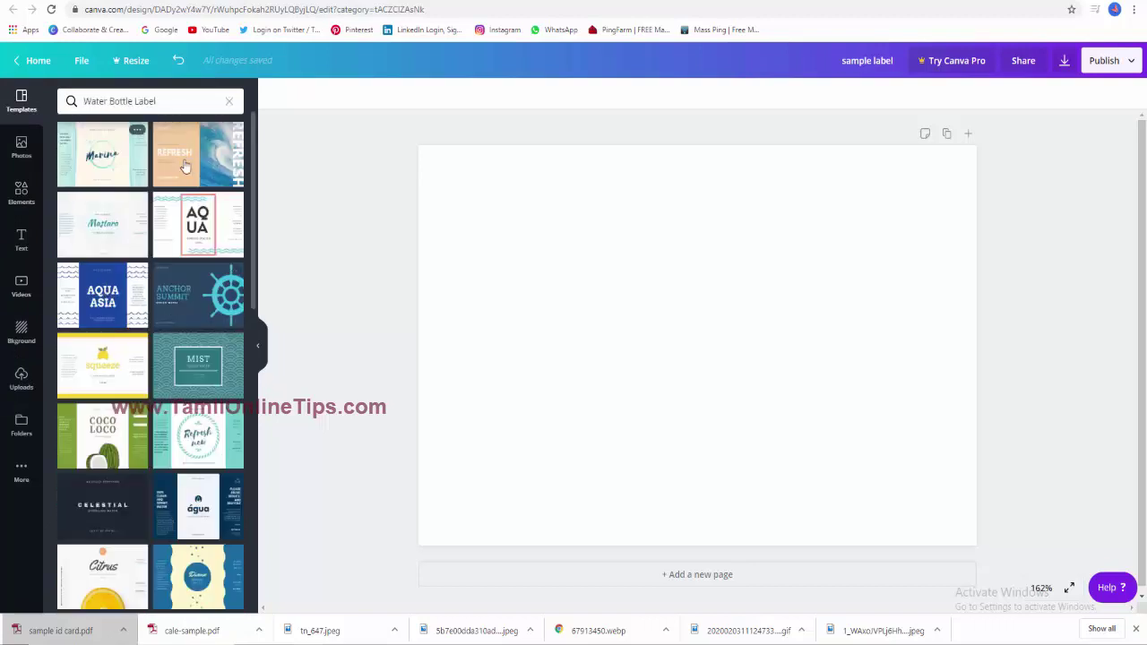
pyautogui.scroll(-5, 164, 421)
pyautogui.scroll(-5, 164, 429)
pyautogui.scroll(-5, 164, 429)
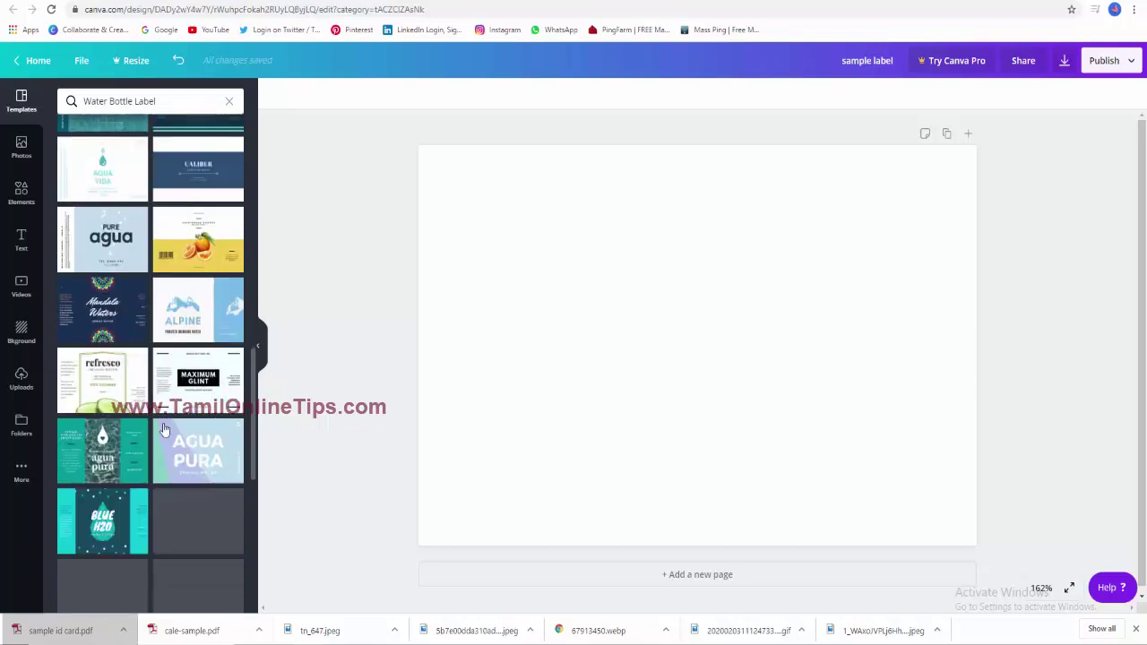
pyautogui.scroll(-5, 164, 429)
pyautogui.scroll(-5, 164, 430)
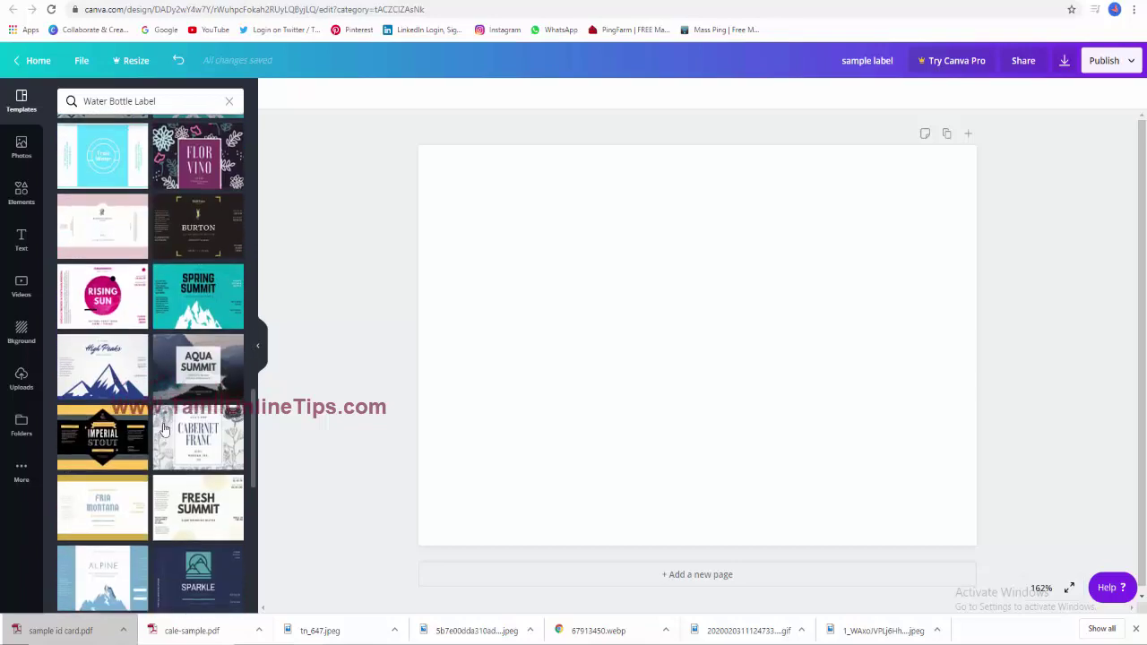
pyautogui.scroll(-3, 164, 429)
# Step: Apply the green Coco Loco coconut water template to the label page
pyautogui.scroll(3, 164, 429)
pyautogui.scroll(1, 164, 429)
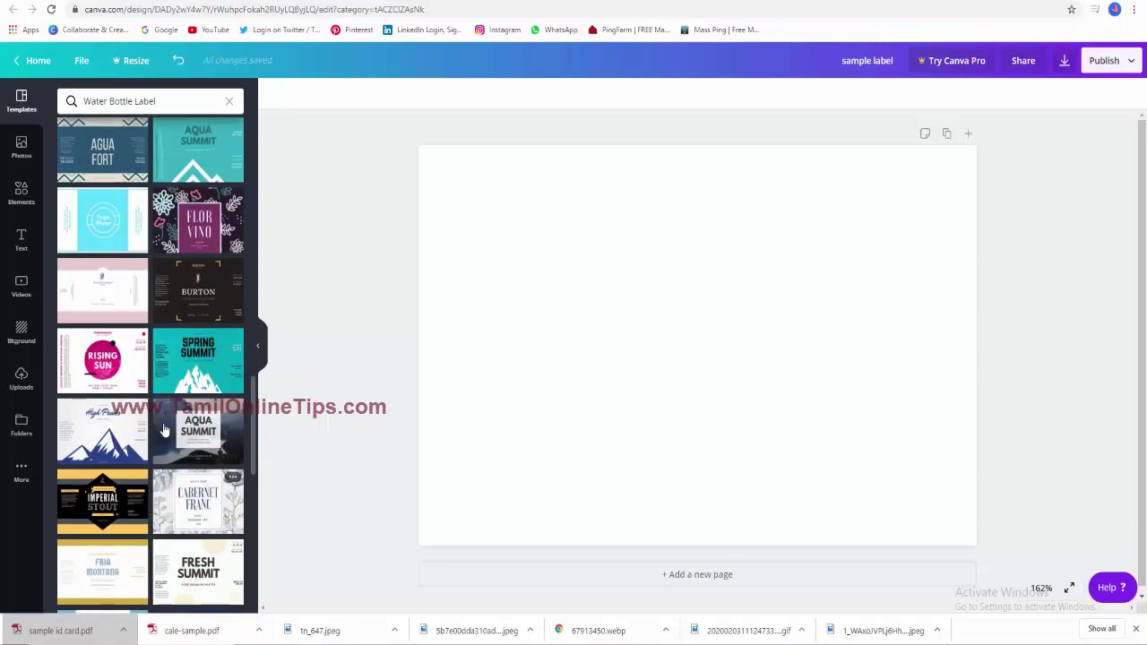
pyautogui.scroll(3, 164, 429)
pyautogui.scroll(3, 162, 430)
pyautogui.scroll(3, 160, 432)
pyautogui.scroll(3, 154, 438)
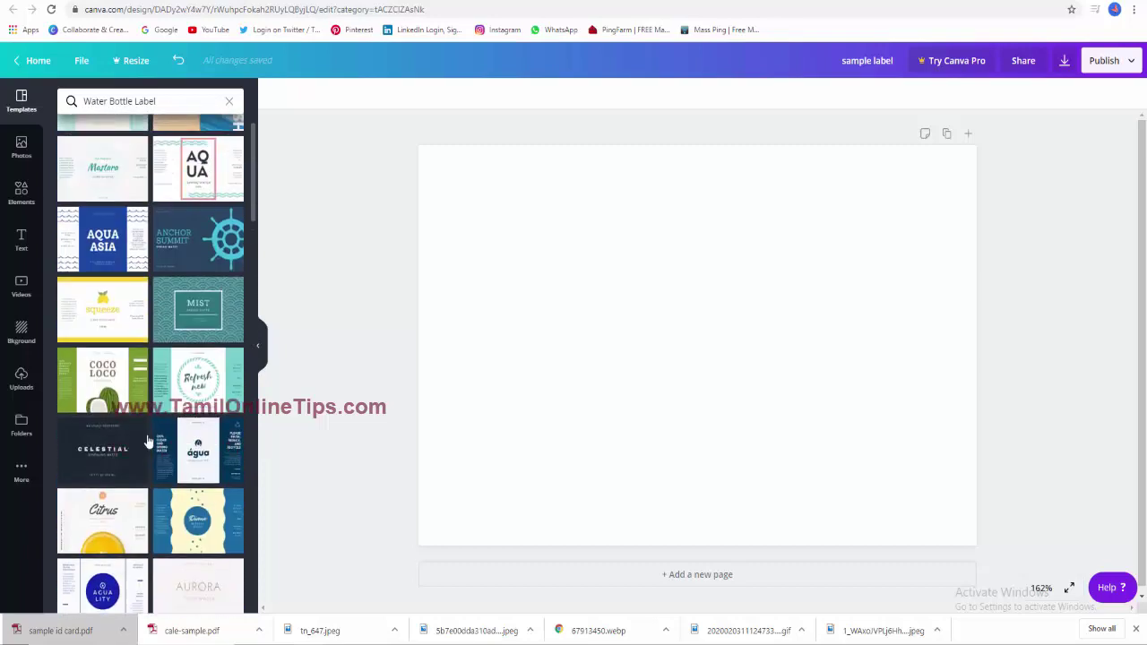
pyautogui.click(97, 378)
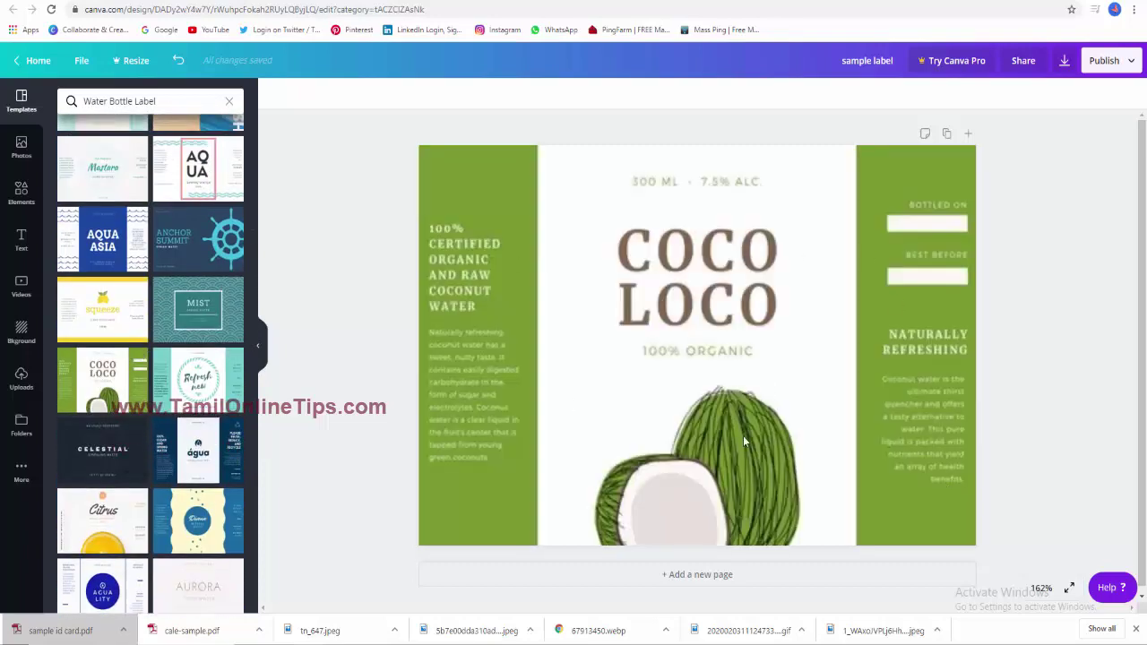
pyautogui.click(684, 330)
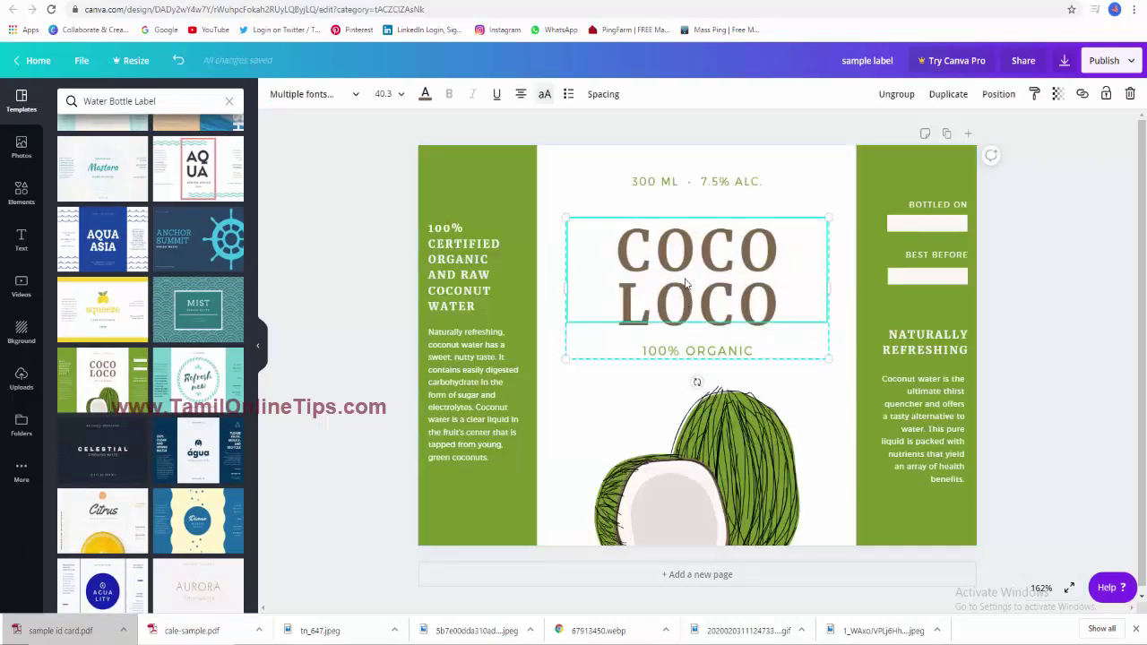
# Step: Replace the COCO LOCO title text with 'ABC WATER PARK'
pyautogui.click(699, 305)
pyautogui.hotkey('shift', 'End')
pyautogui.moveTo(670, 261); pyautogui.dragTo(633, 260)
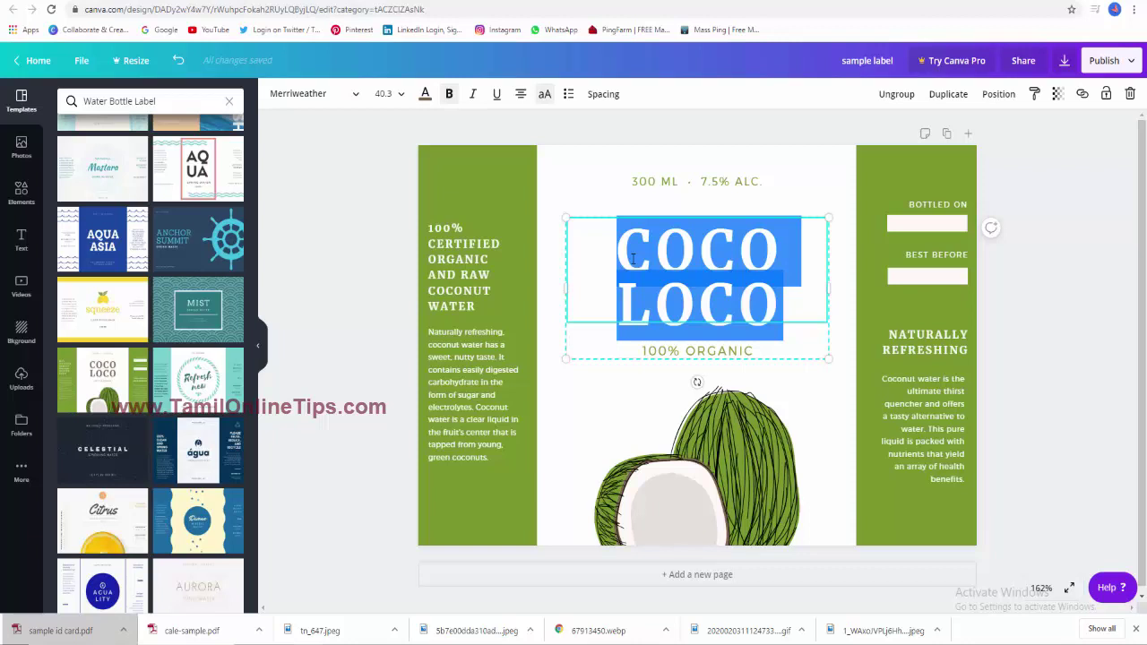
pyautogui.write('ABC')
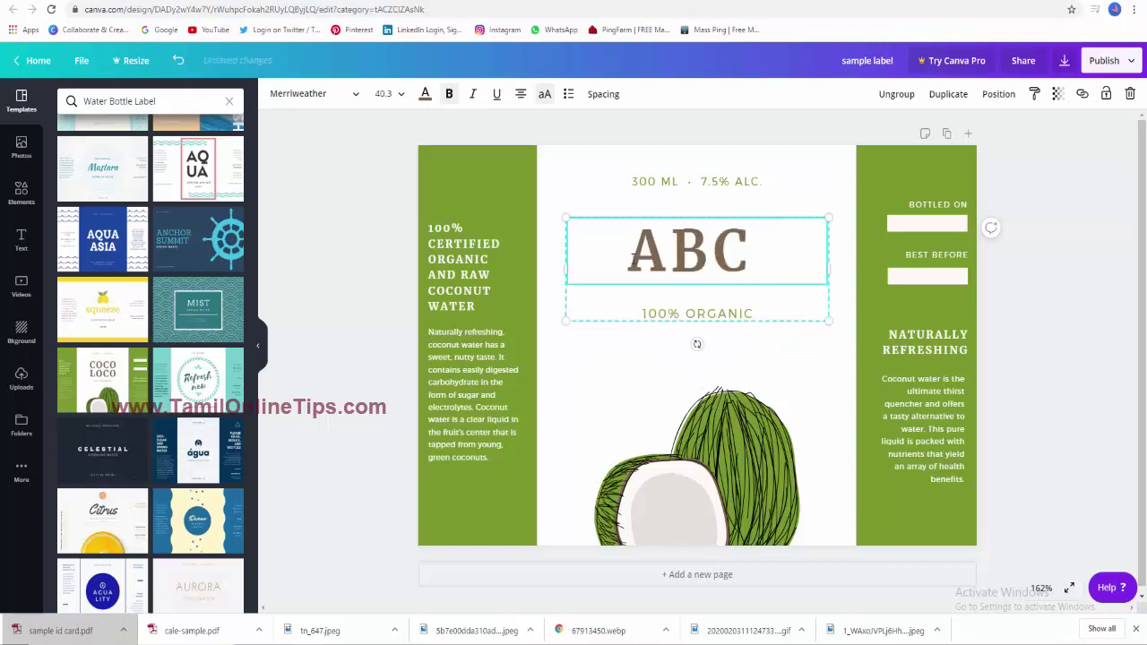
pyautogui.write(' WATER')
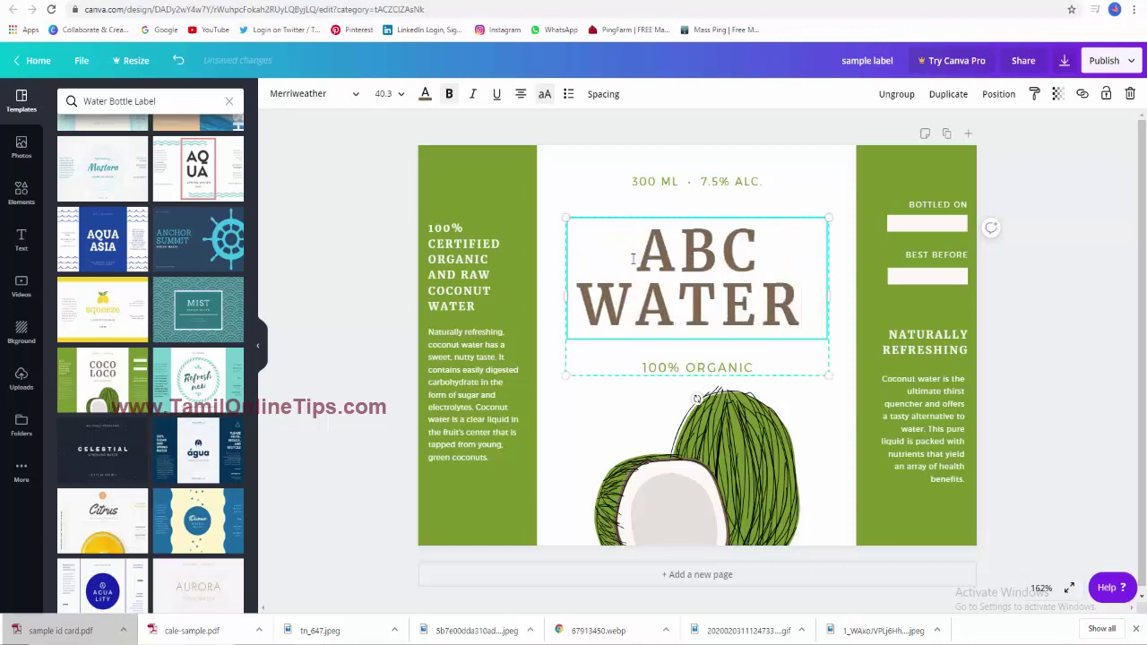
pyautogui.write(' PARK')
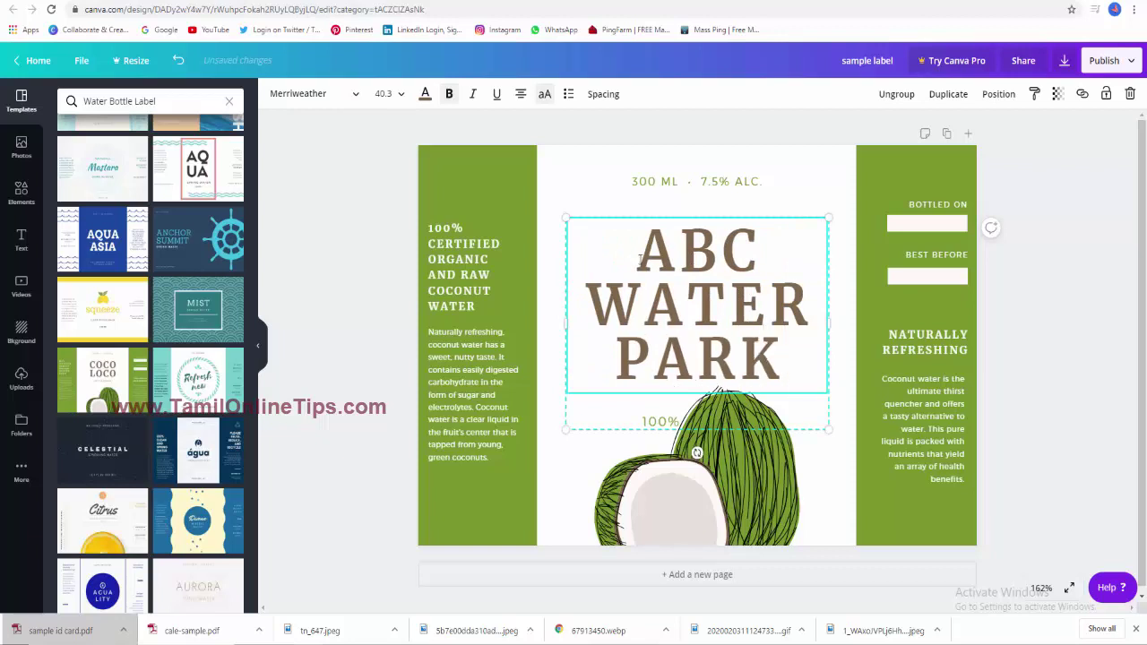
pyautogui.click(823, 197)
# Step: Delete the coconut illustration from the label
pyautogui.click(659, 431)
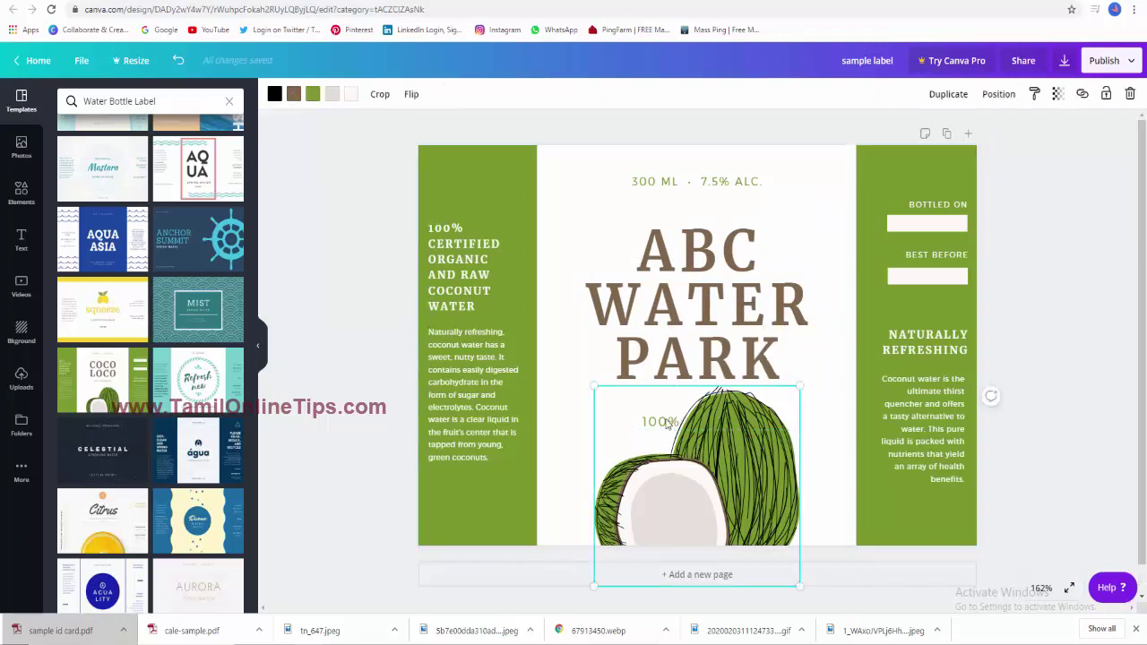
pyautogui.doubleClick(667, 427)
pyautogui.moveTo(750, 479); pyautogui.dragTo(746, 439)
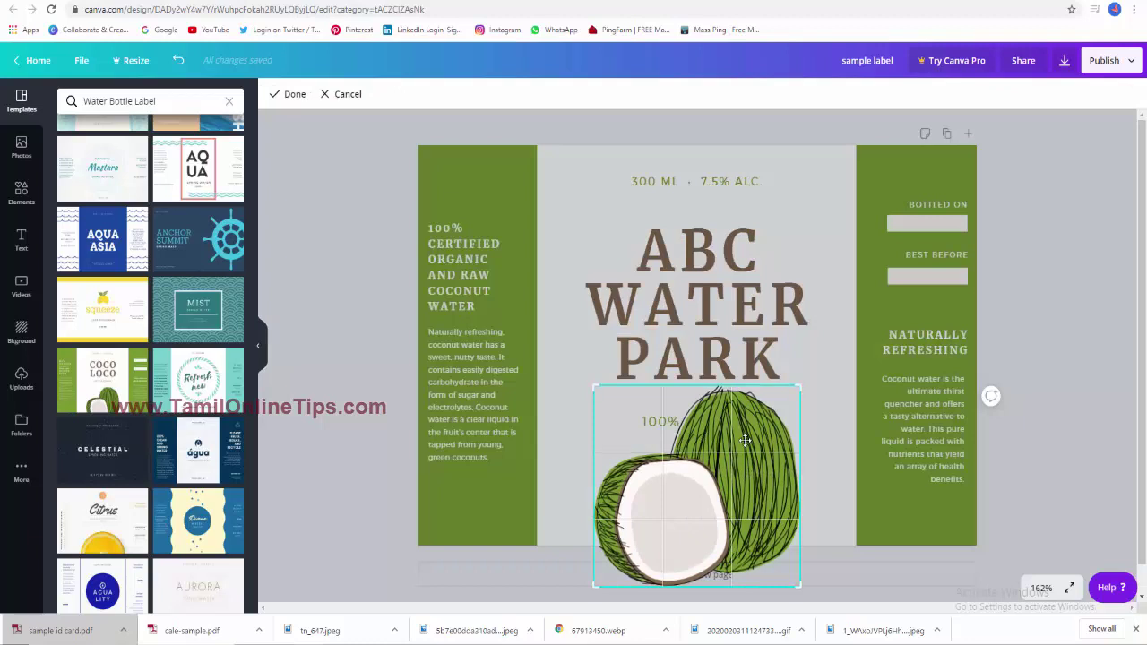
pyautogui.press('Delete')
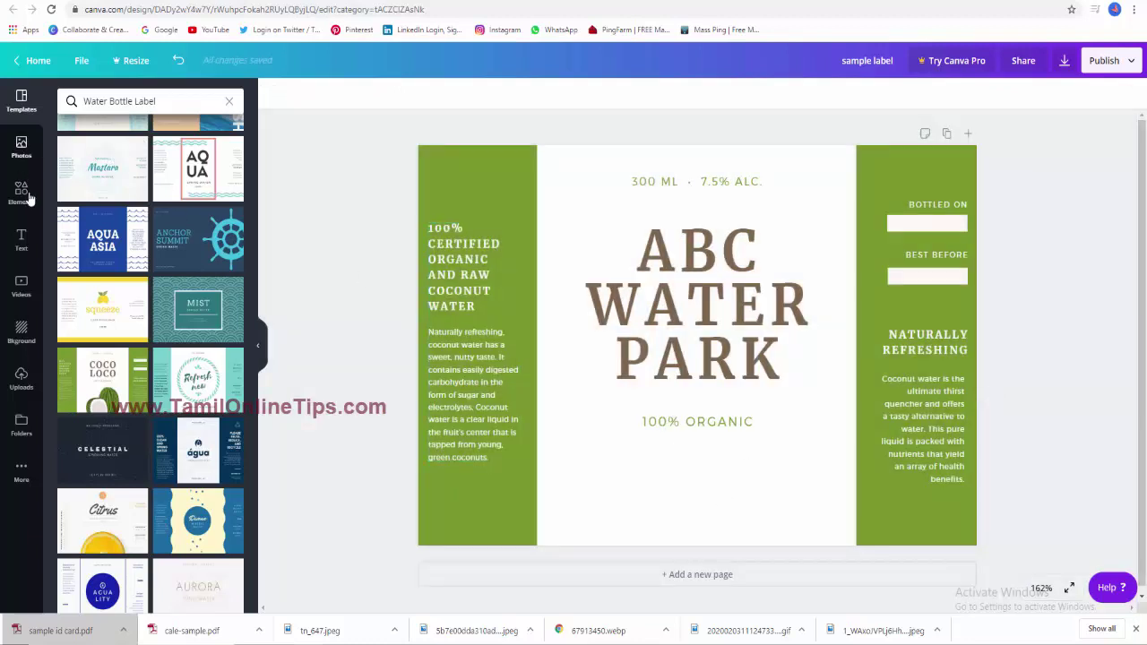
# Step: Add the red-petal bowl from an Elements search for 'water', shrunk and centred below 100% ORGANIC
pyautogui.click(22, 192)
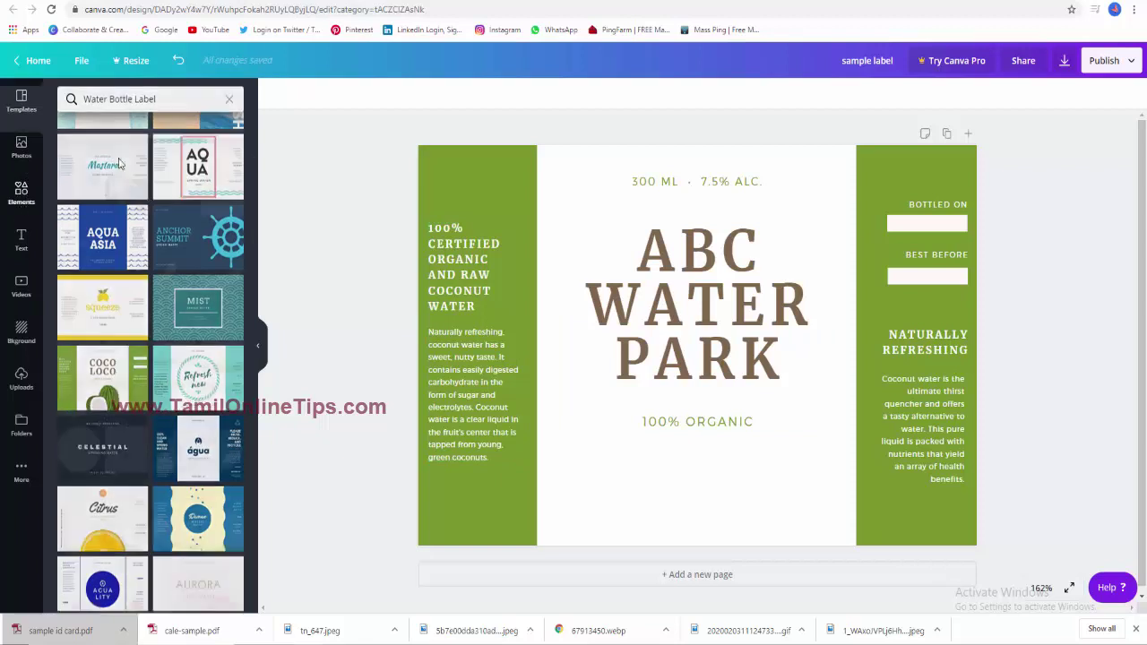
pyautogui.click(159, 100)
pyautogui.write('wa')
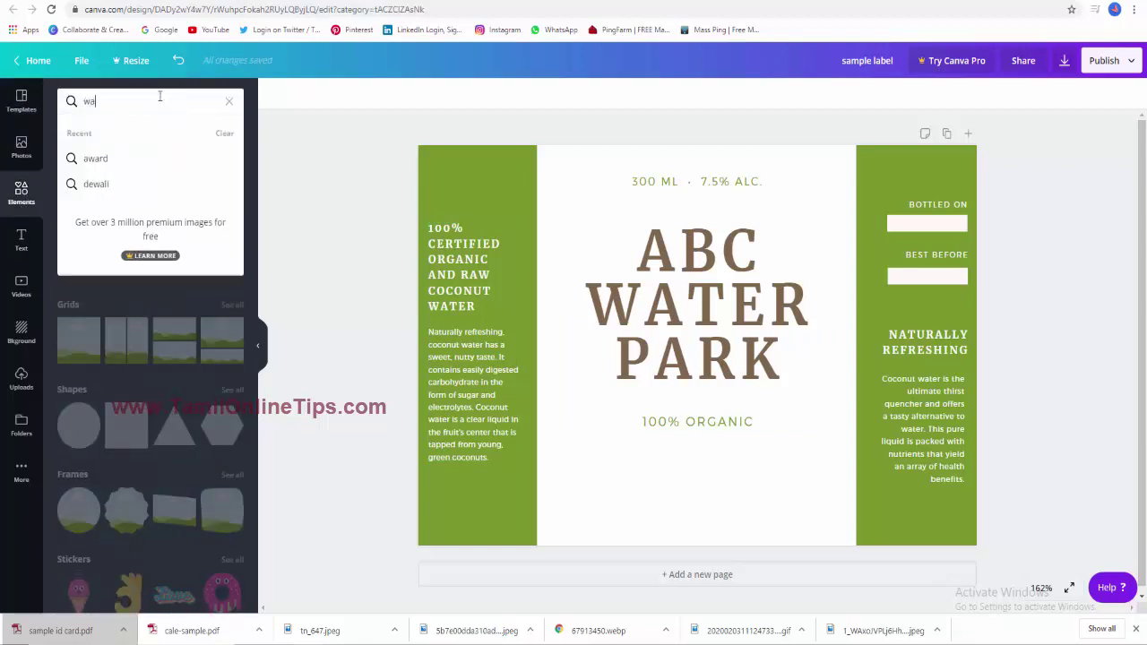
pyautogui.write('ter')
pyautogui.press('Return')
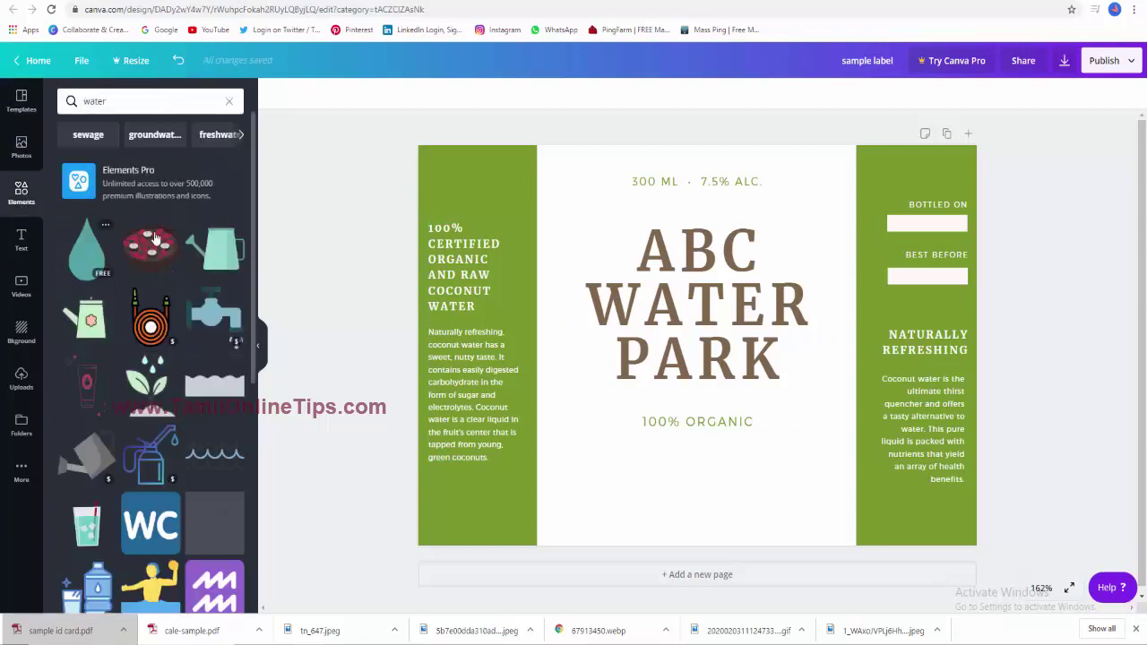
pyautogui.click(155, 238)
pyautogui.moveTo(690, 382); pyautogui.dragTo(701, 501)
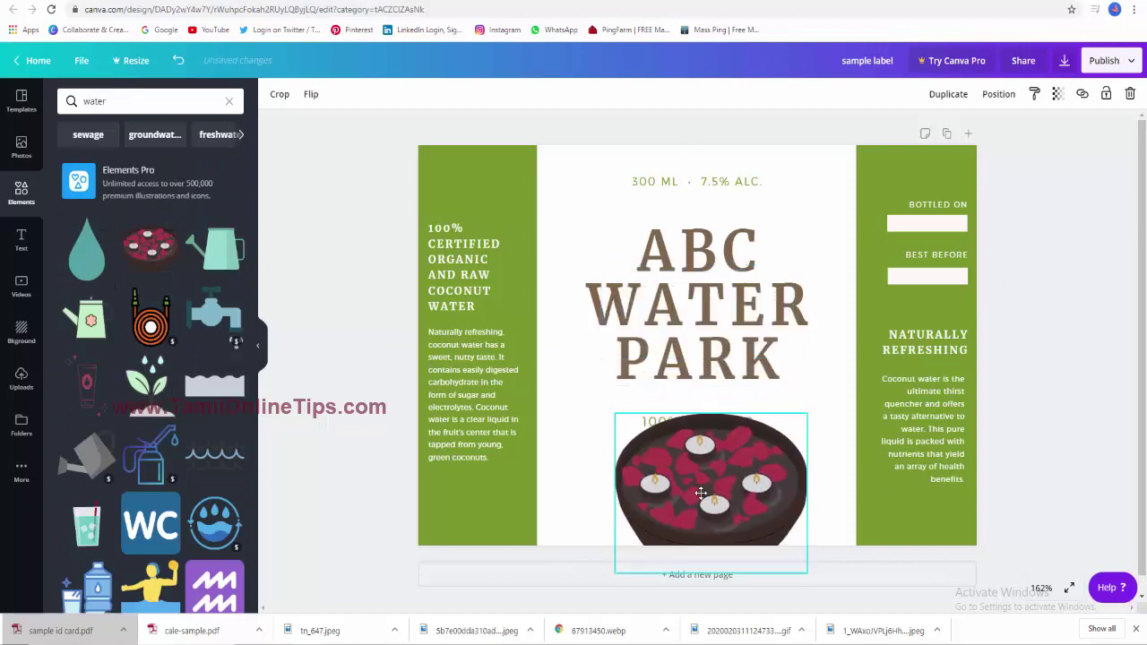
pyautogui.moveTo(797, 401); pyautogui.dragTo(749, 437)
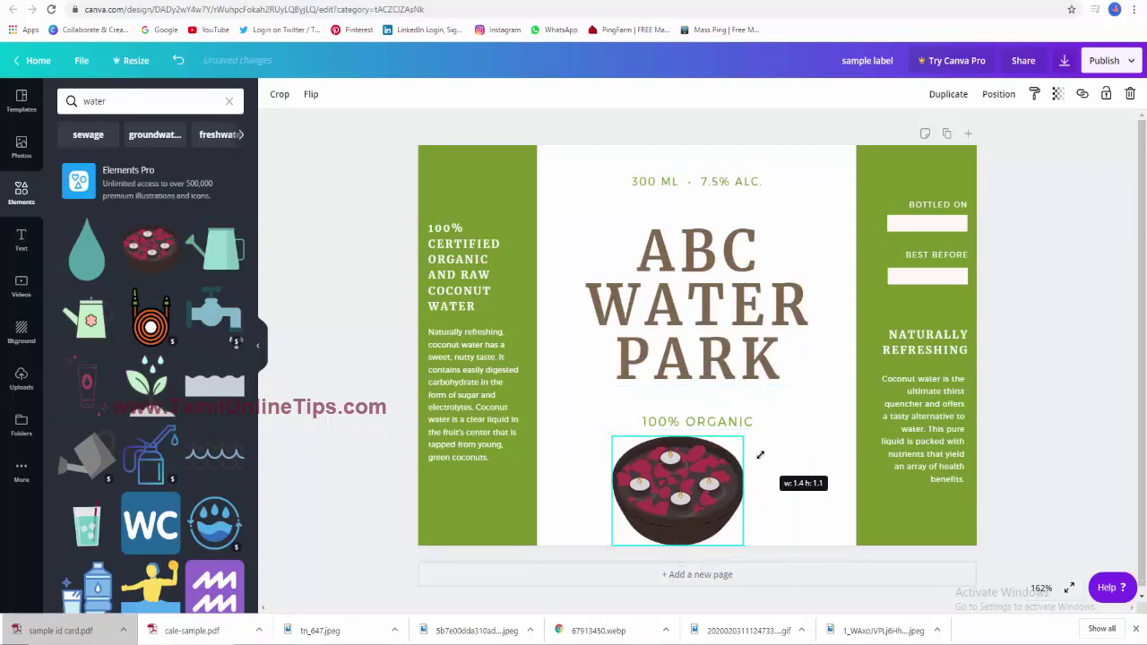
pyautogui.moveTo(688, 494); pyautogui.dragTo(718, 494)
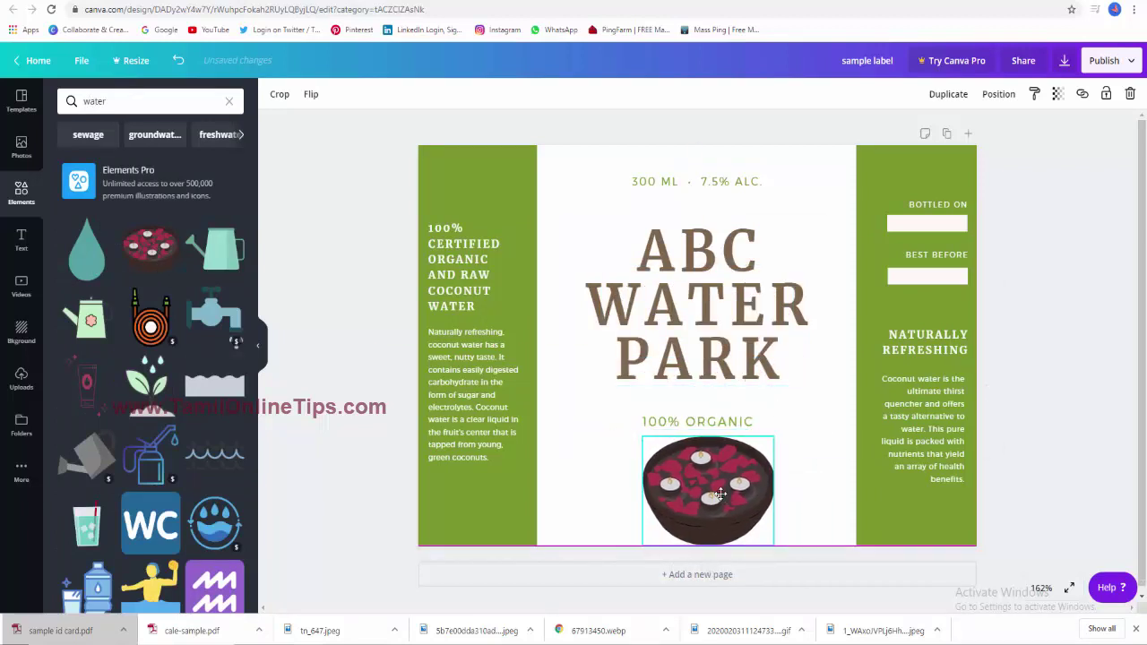
pyautogui.click(714, 423)
# Step: Change the subtitle's ORGANIC to PURE WATER, making it '100% PURE WATER'
pyautogui.moveTo(759, 420); pyautogui.dragTo(687, 422)
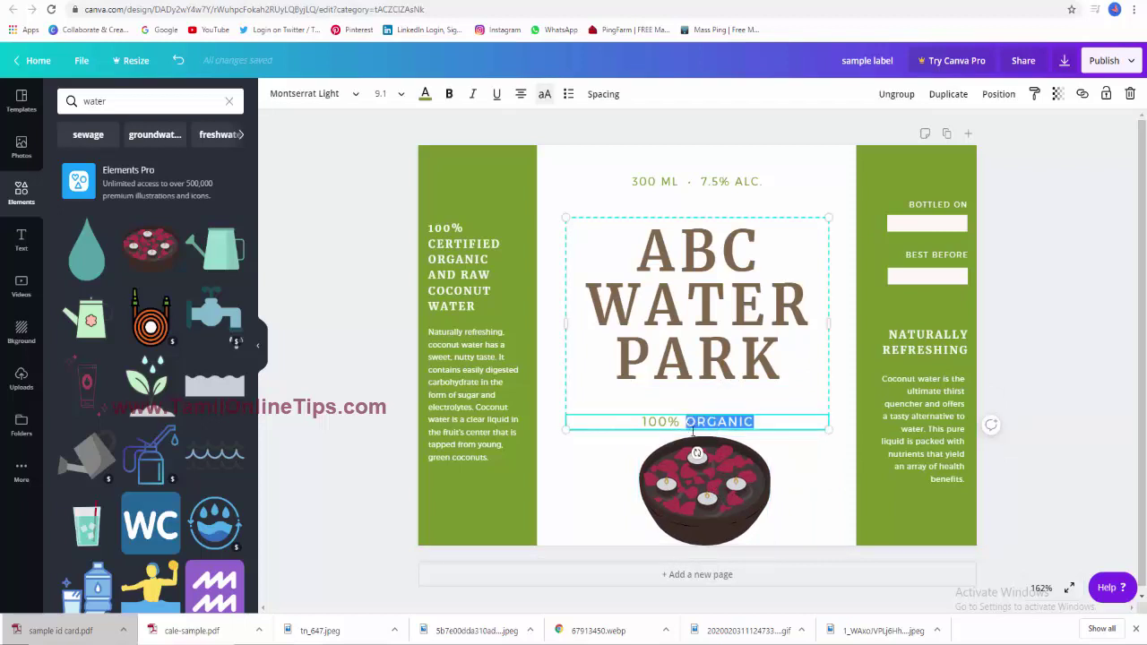
pyautogui.write('P')
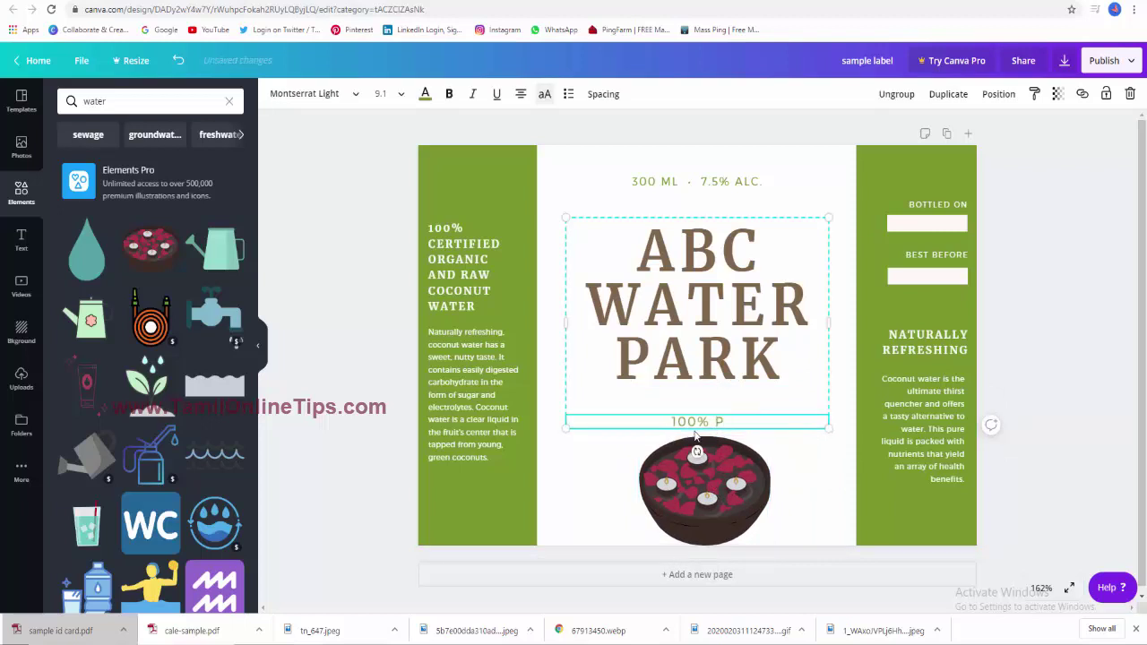
pyautogui.write('URE')
pyautogui.write(' WATER')
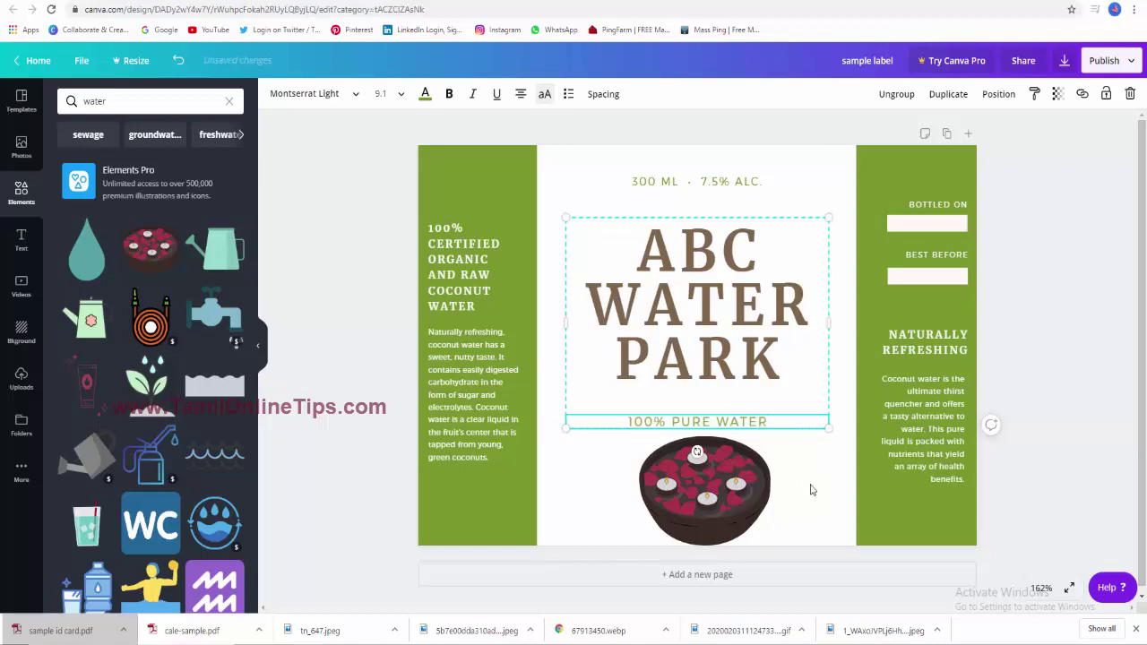
pyautogui.click(810, 489)
# Step: Replace the 300 ML · 7.5% ALC. line with the pasted water quote
pyautogui.click(670, 181)
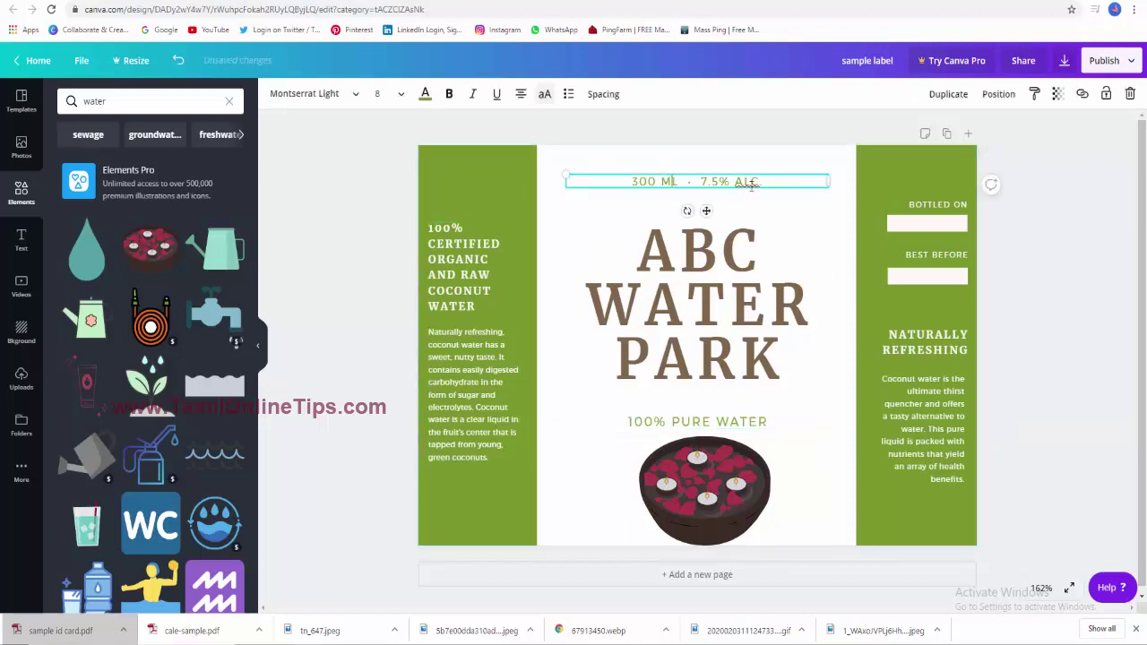
pyautogui.moveTo(758, 181); pyautogui.dragTo(586, 181)
pyautogui.write('THOUSANDS HAVE LIVED WITHOUT LOVE, NOT ONE WITHOUT WATER')
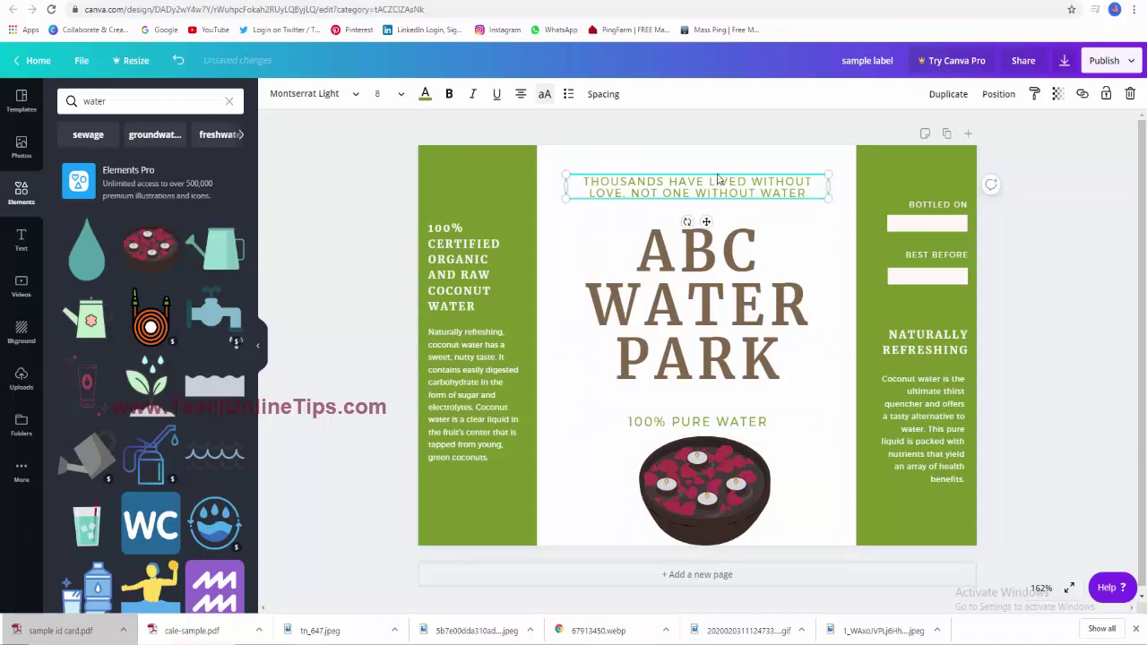
pyautogui.click(776, 154)
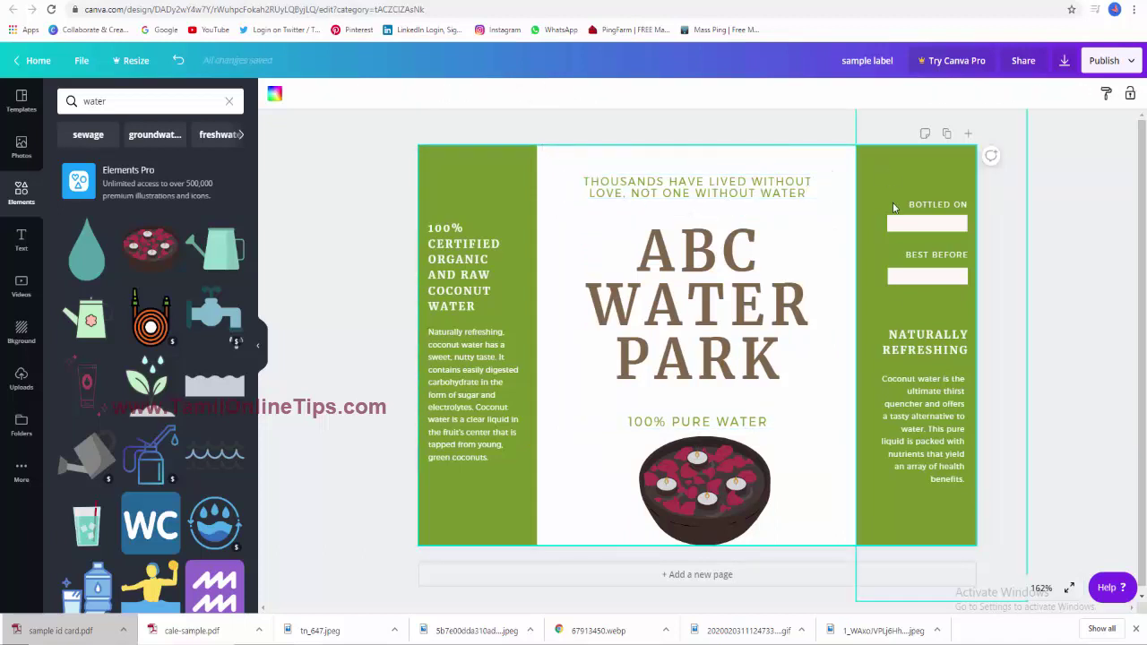
# Step: Rewrite the Best Before text as MFD 16 AUG 2020 and EXP DATE 16 AUG 2021
pyautogui.click(457, 283)
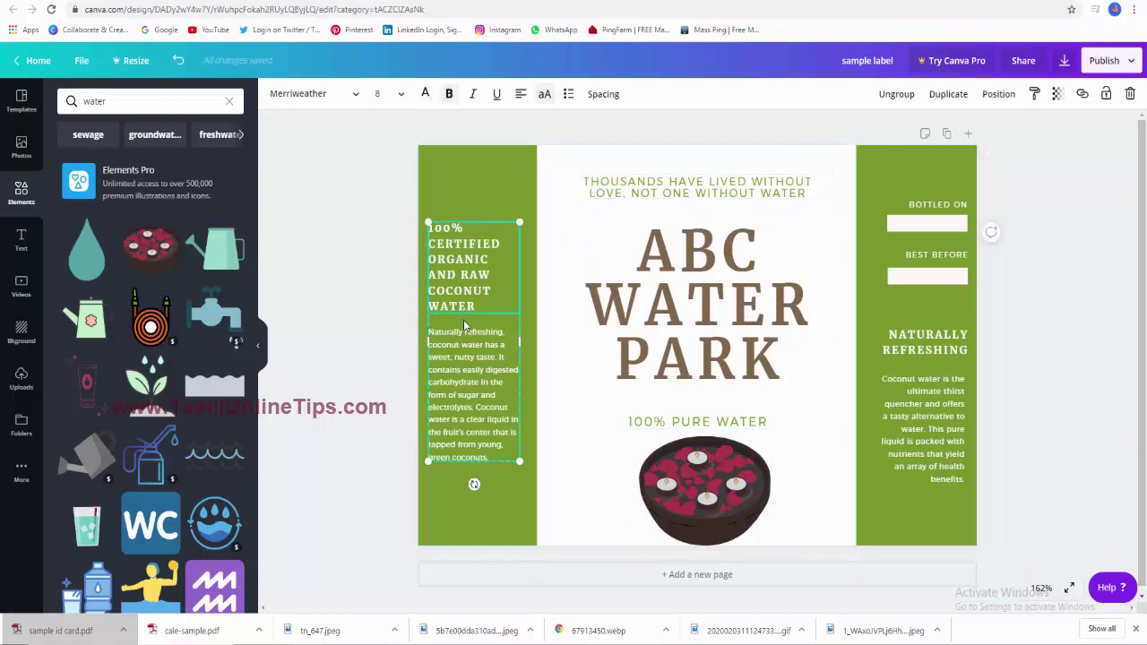
pyautogui.click(512, 443)
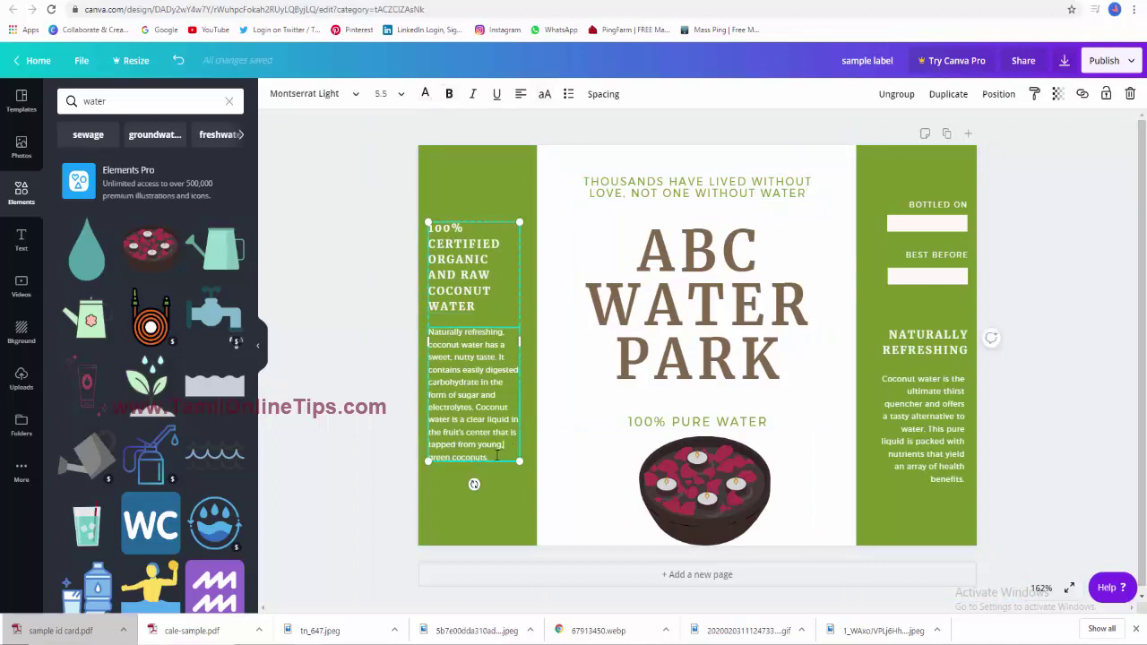
pyautogui.click(930, 260)
pyautogui.write('MFD : 16 A')
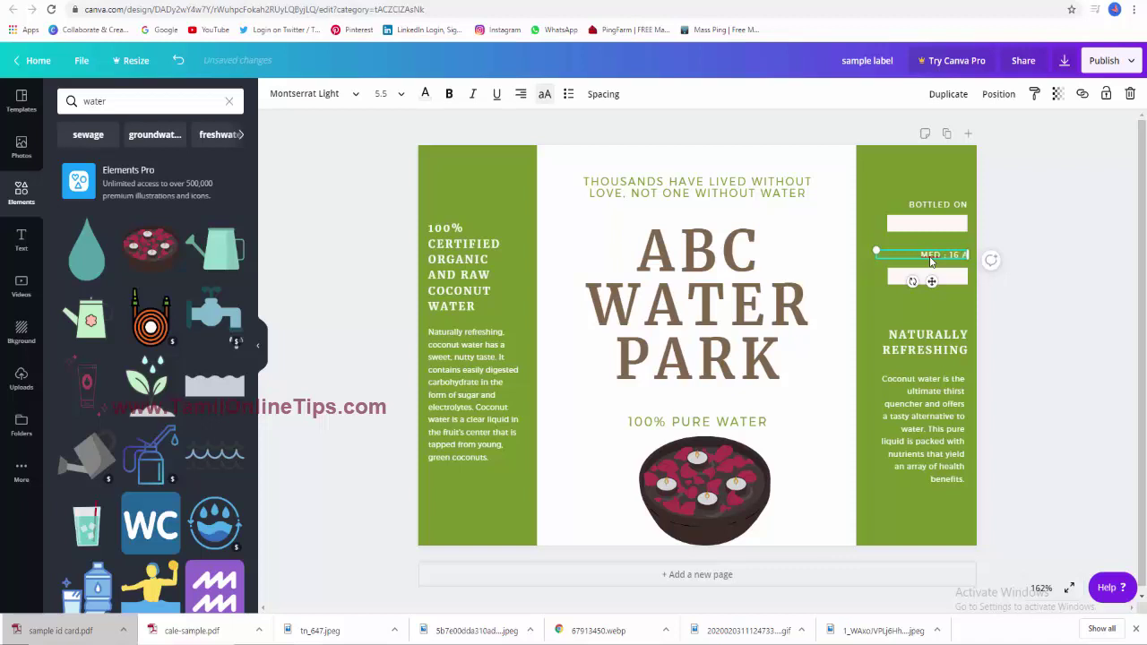
pyautogui.write('U')
pyautogui.write('G 2020')
pyautogui.press('Return')
pyautogui.write('G 2')
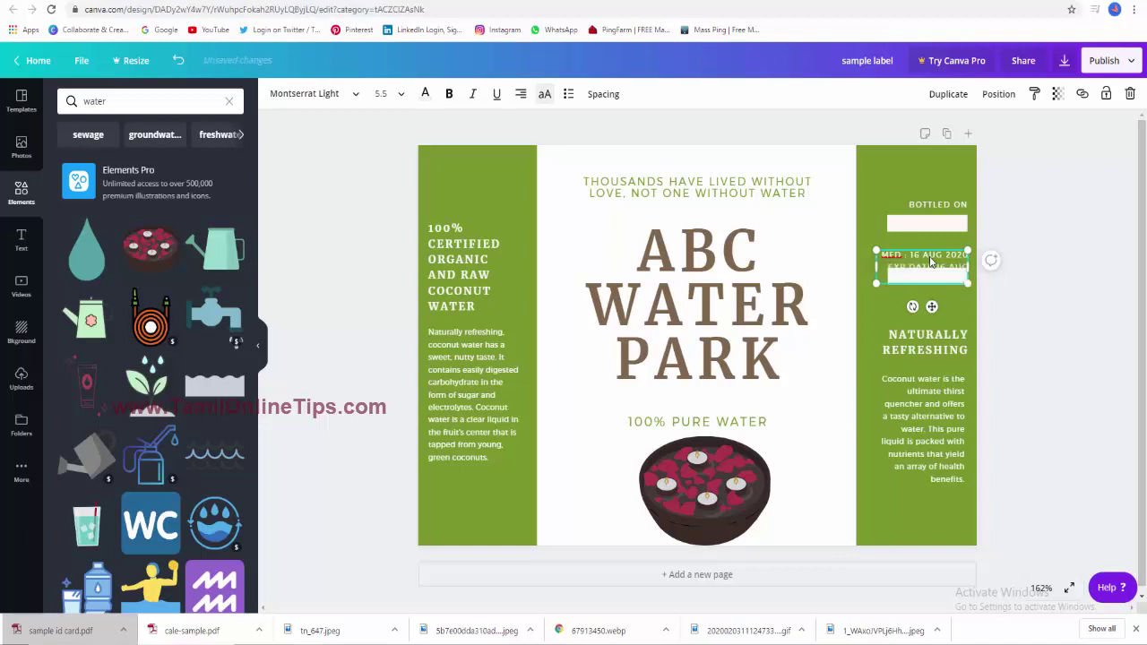
# Step: Move the date text lower in the right column and remove the BOTTLED ON text
pyautogui.click(960, 300)
pyautogui.moveTo(914, 251)
pyautogui.mouseDown()
pyautogui.moveTo(911, 295)
pyautogui.moveTo(941, 253)
pyautogui.moveTo(897, 233)
pyautogui.mouseUp()
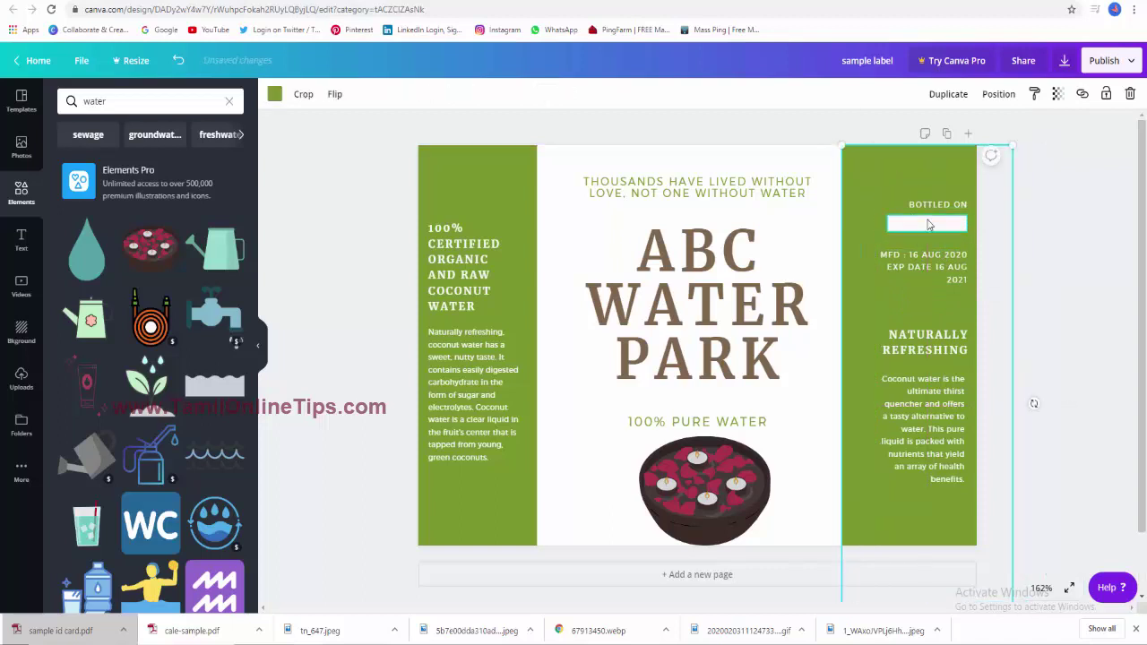
pyautogui.press('Delete')
pyautogui.hotkey('ctrl', 'z')
pyautogui.click(932, 232)
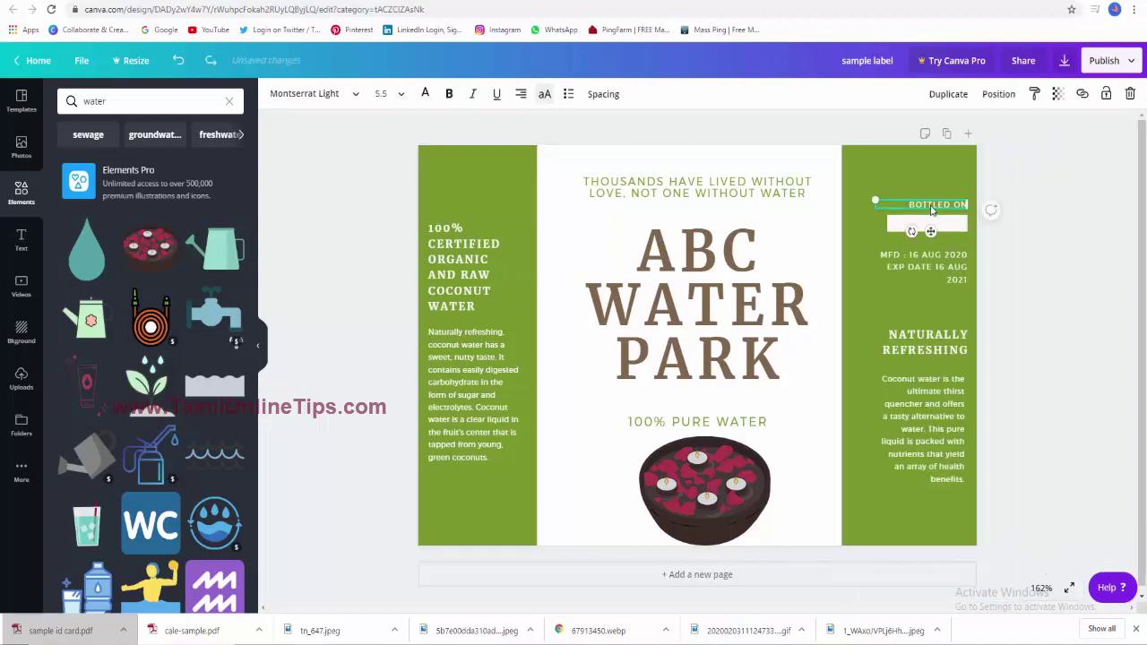
pyautogui.hotkey('ctrl', 'z')
# Step: Colour both the right and left side panels pink
pyautogui.click(870, 188)
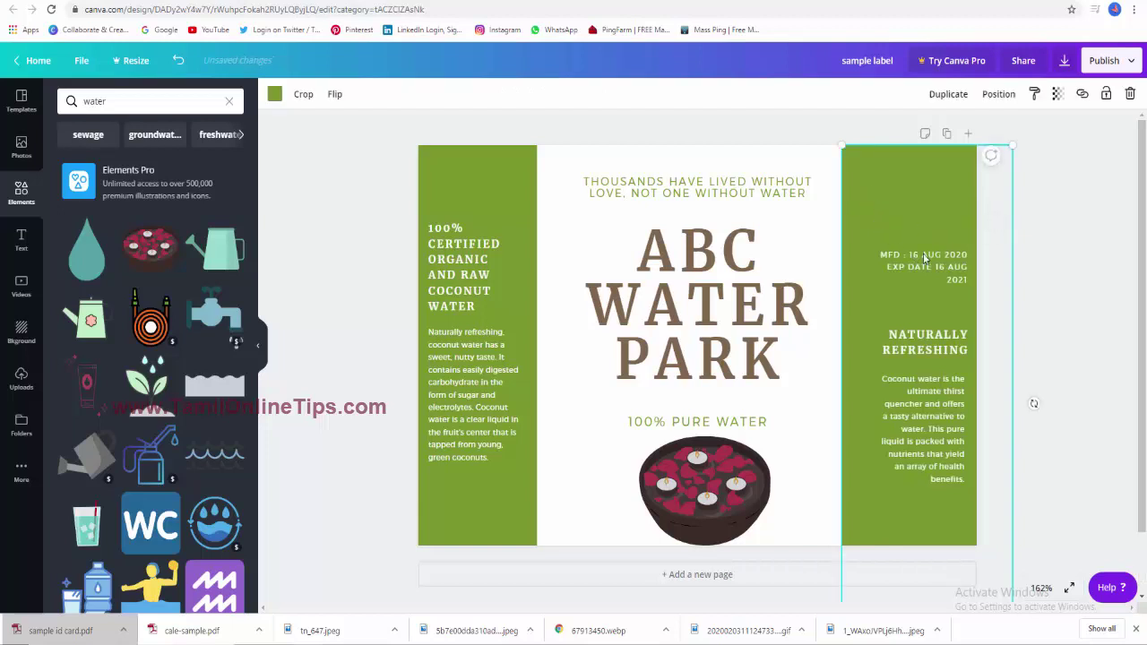
pyautogui.click(274, 96)
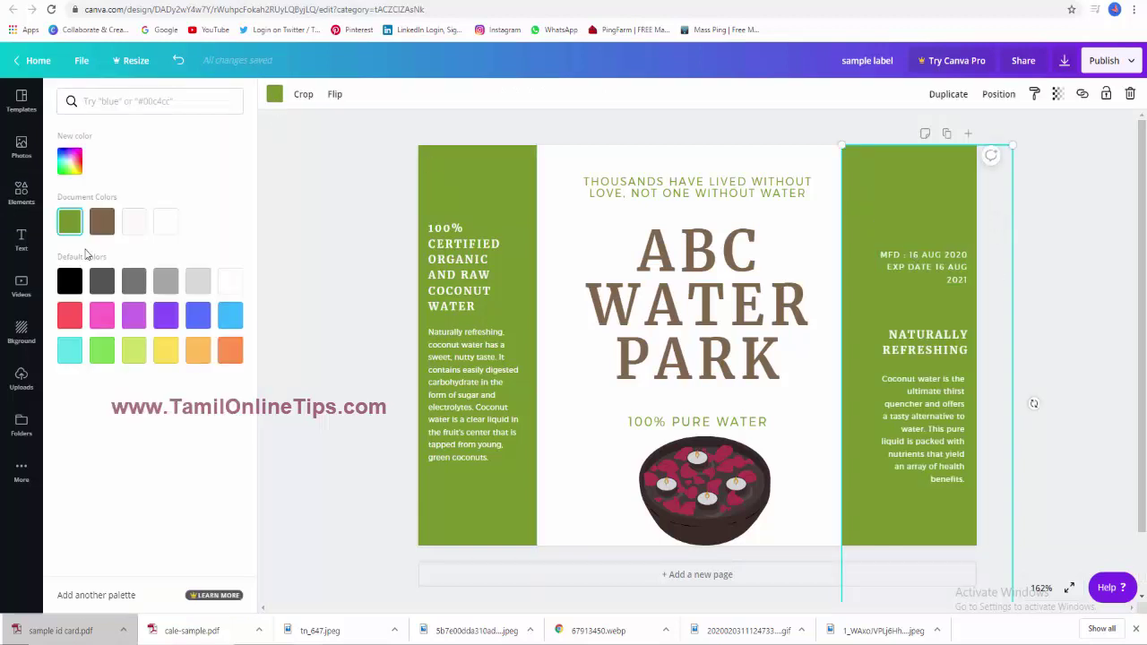
pyautogui.click(96, 313)
pyautogui.click(526, 202)
pyautogui.click(101, 314)
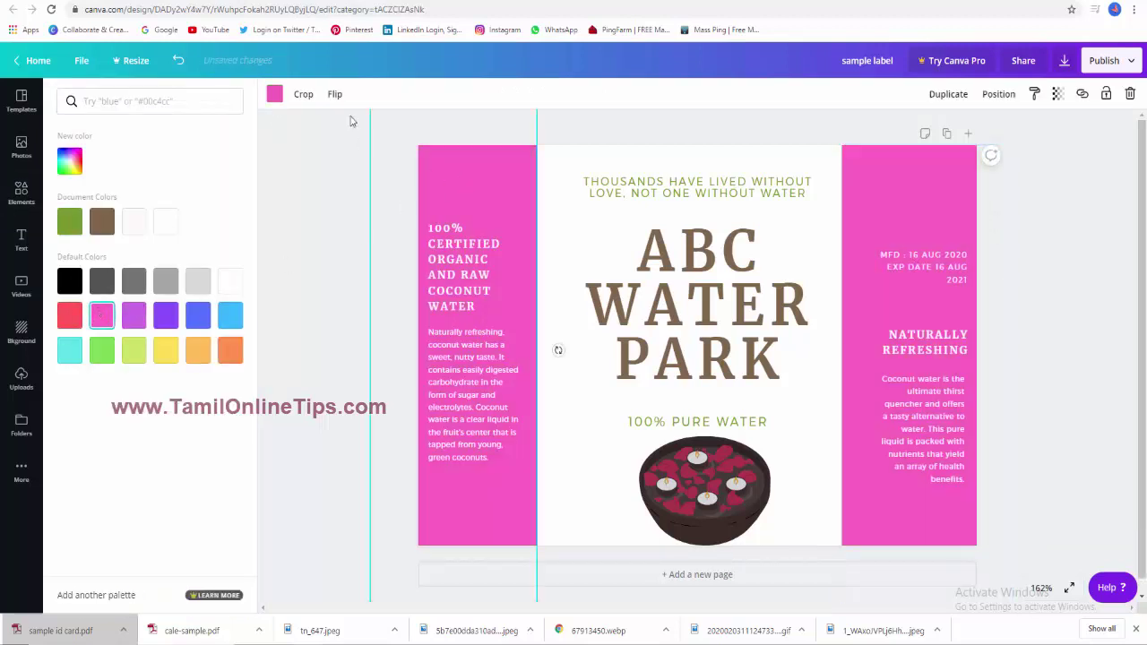
pyautogui.click(455, 190)
pyautogui.click(713, 197)
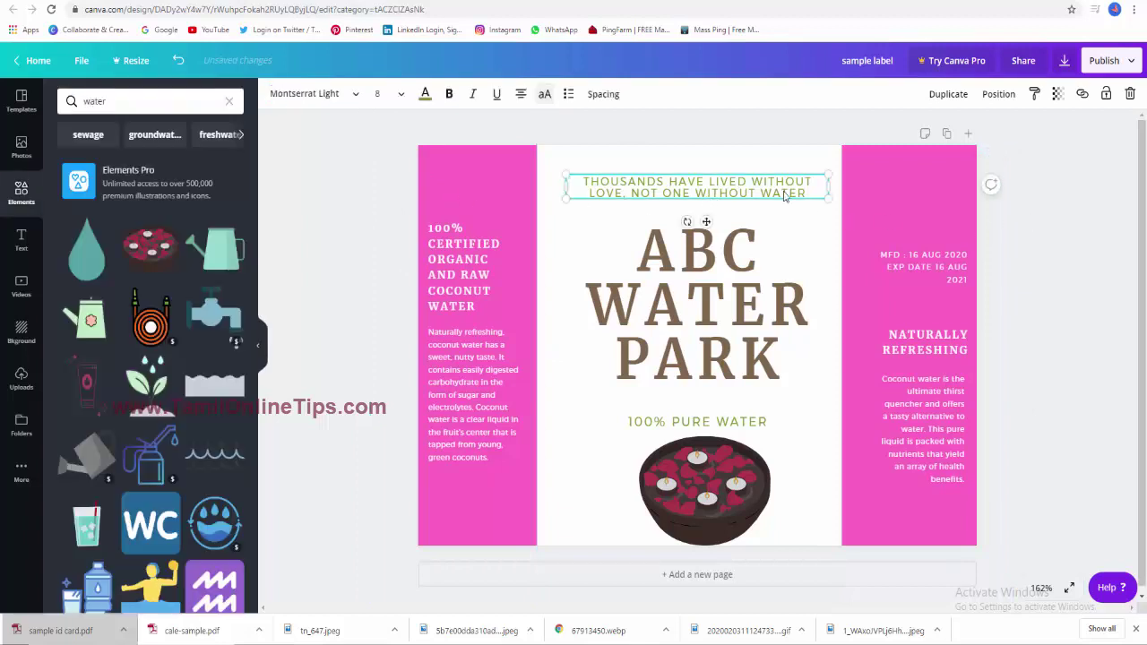
# Step: Set the top quote's font to Abibas and its colour to pink
pyautogui.moveTo(809, 195); pyautogui.dragTo(580, 182)
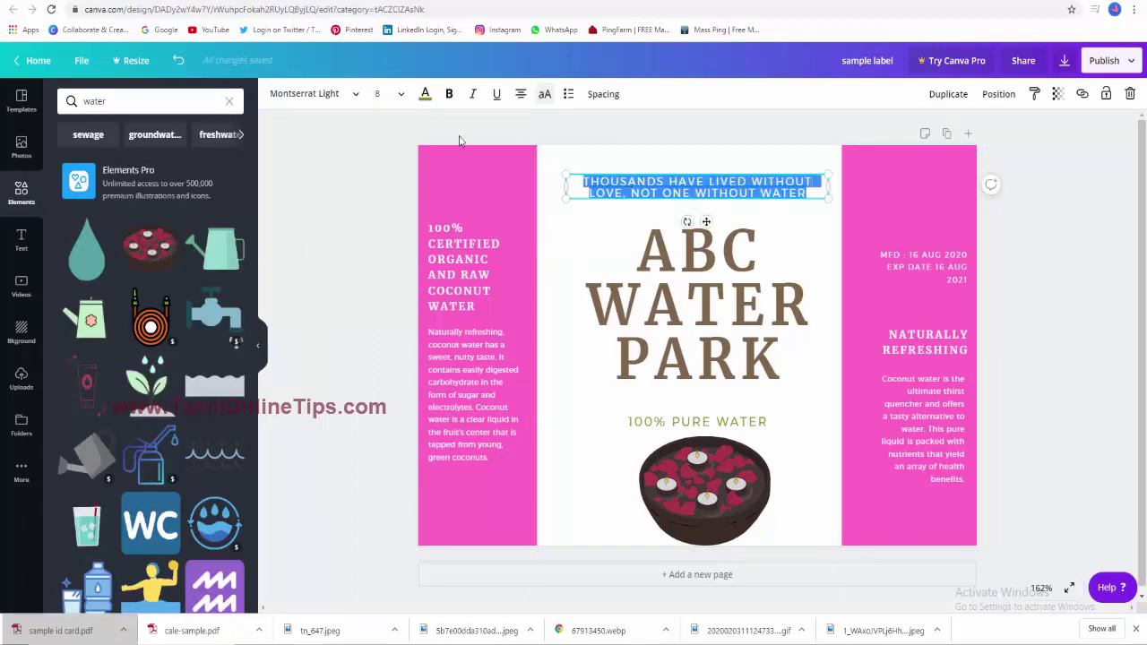
pyautogui.click(314, 93)
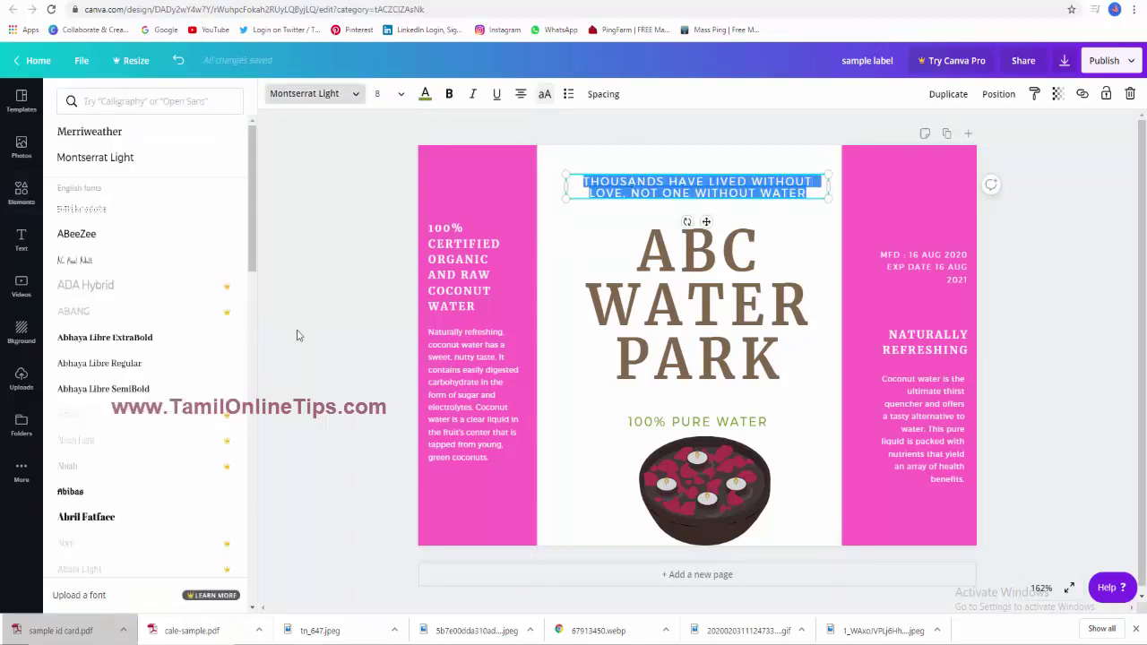
pyautogui.click(100, 486)
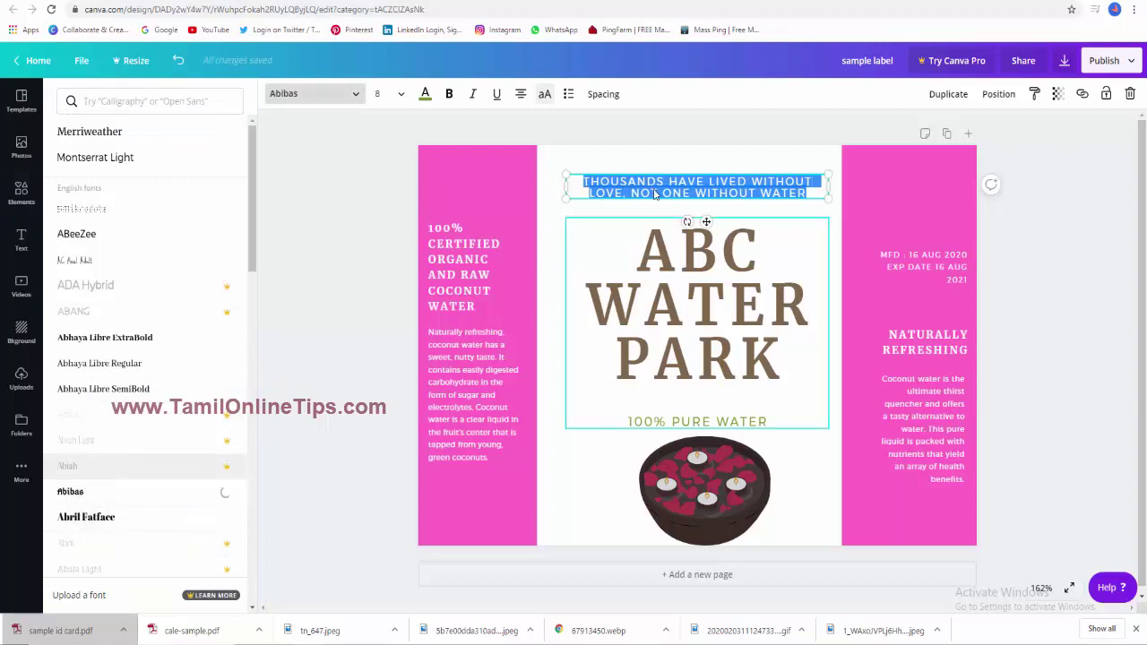
pyautogui.click(425, 94)
pyautogui.click(166, 222)
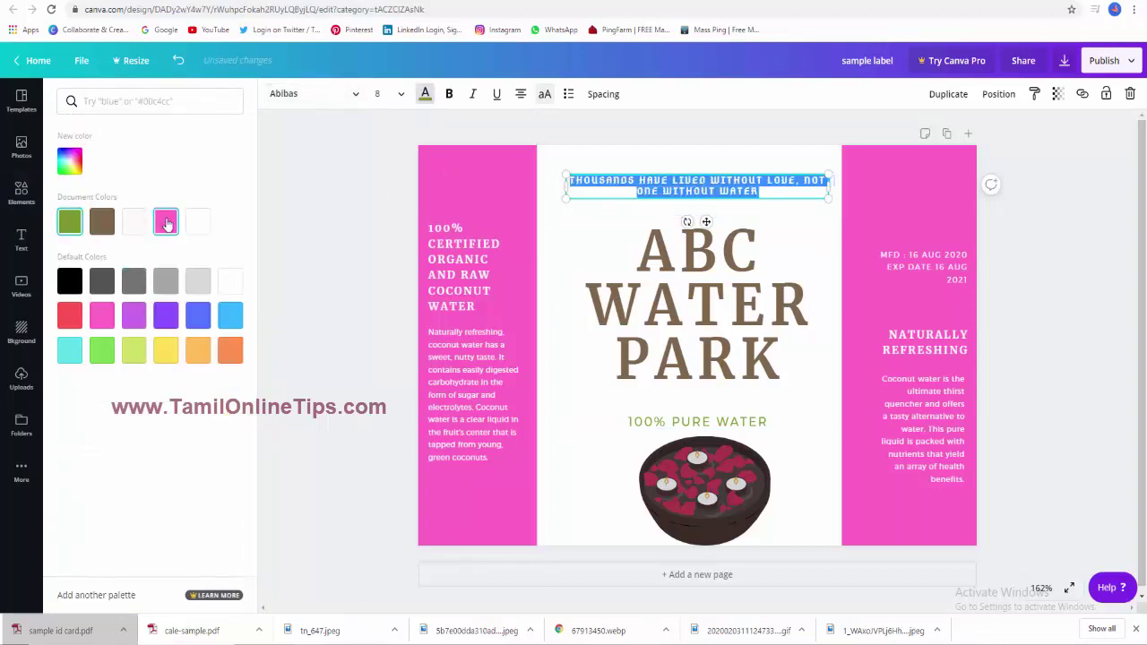
# Step: Make the 100% PURE WATER text size 18 in the ABeeZee font
pyautogui.click(610, 251)
pyautogui.click(698, 358)
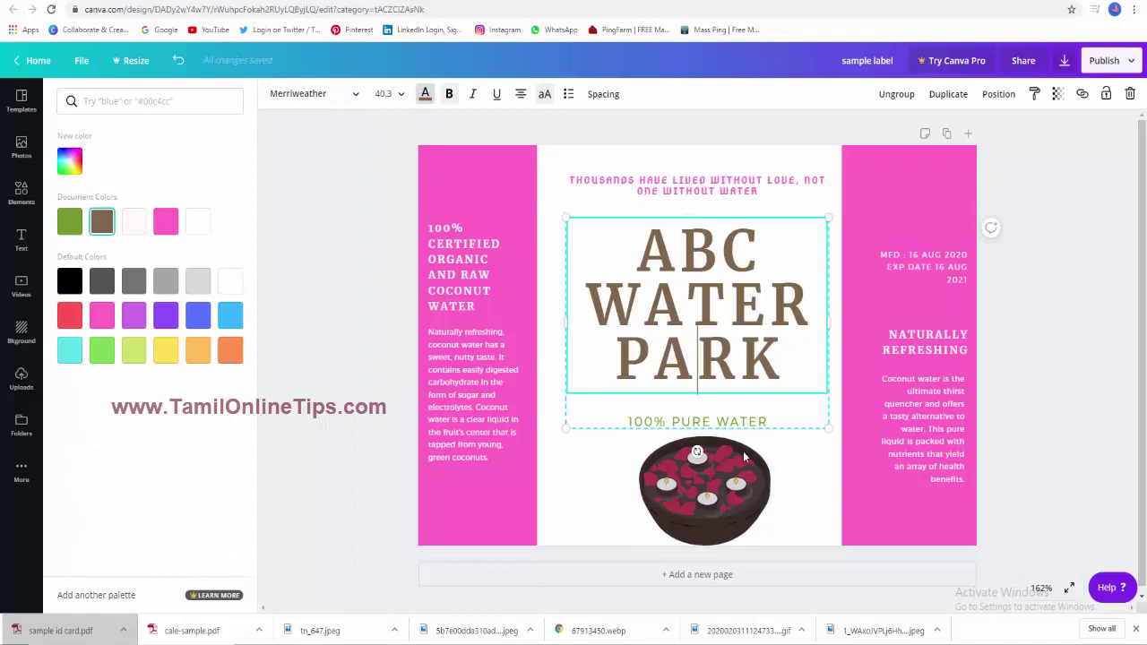
pyautogui.click(776, 421)
pyautogui.doubleClick(776, 421)
pyautogui.click(621, 418)
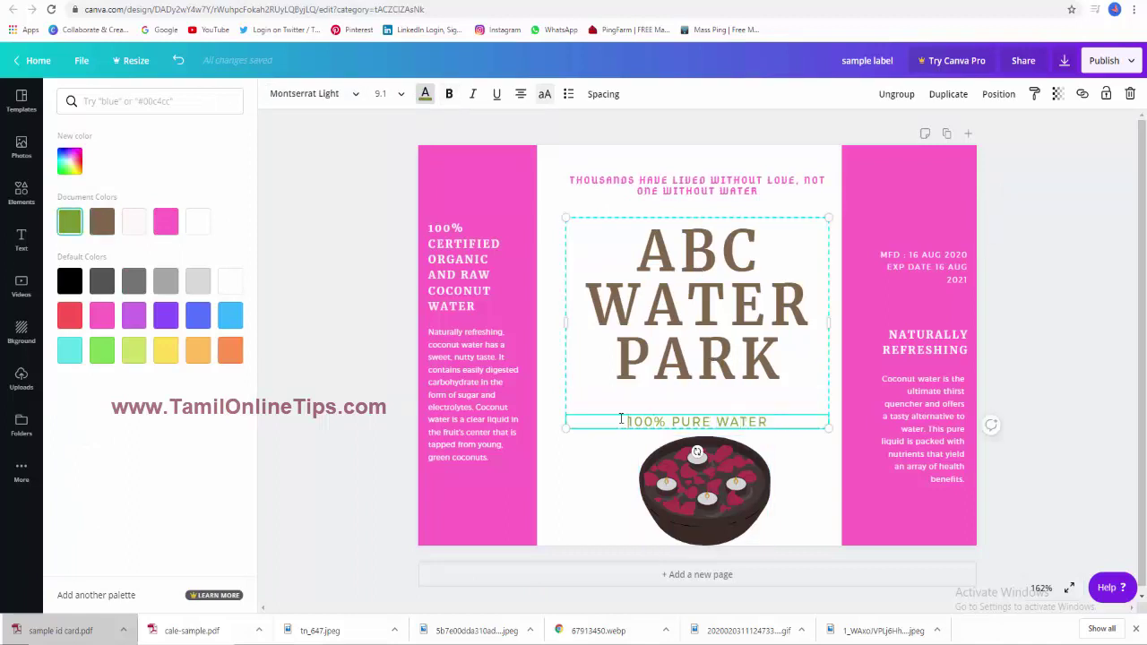
pyautogui.moveTo(766, 419); pyautogui.dragTo(583, 395)
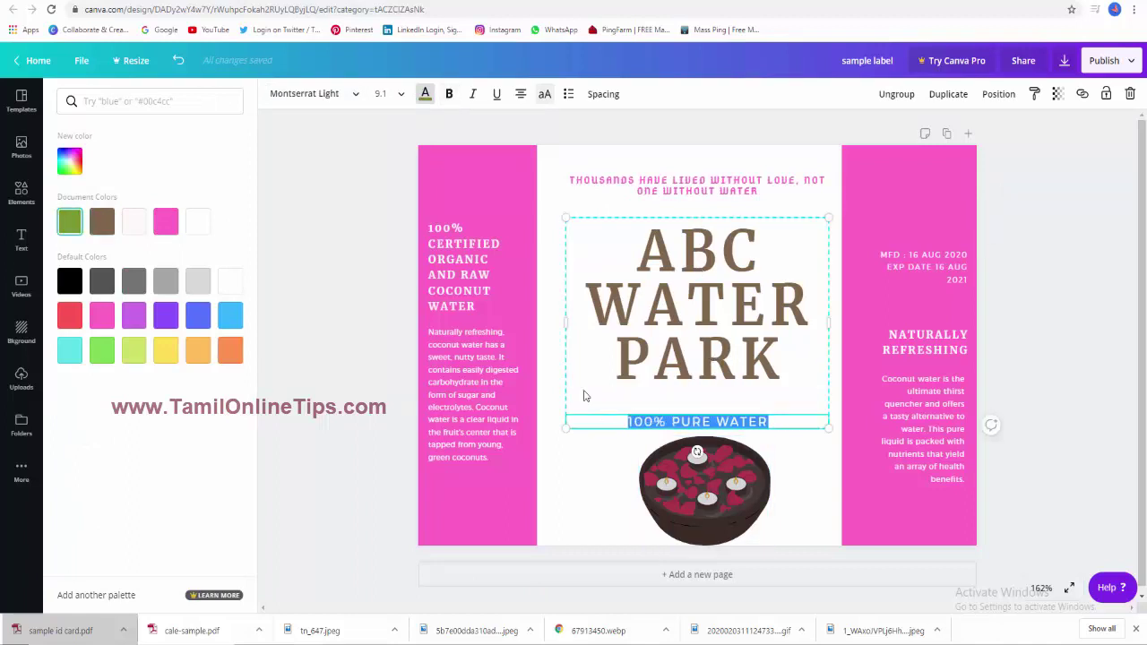
pyautogui.click(385, 94)
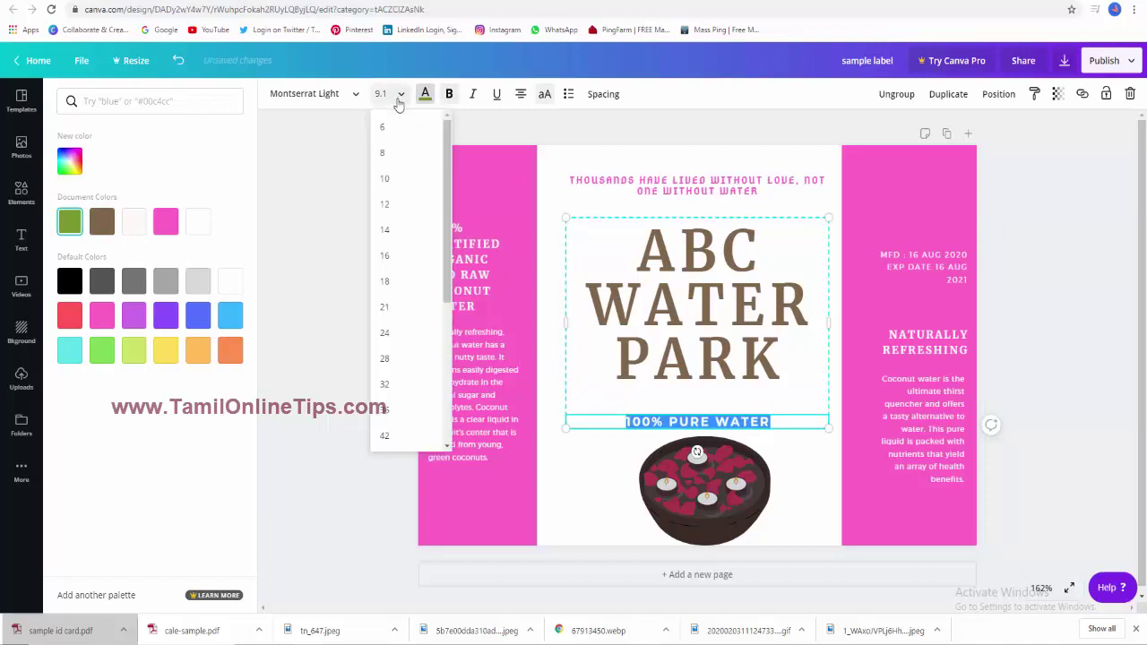
pyautogui.click(385, 281)
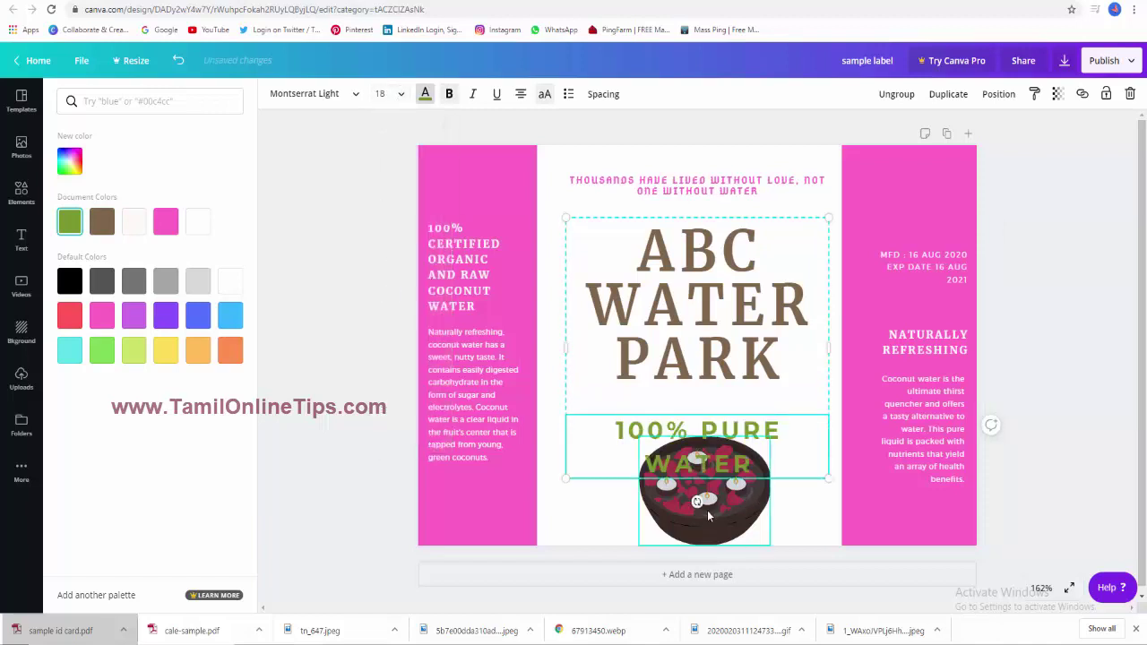
pyautogui.click(348, 97)
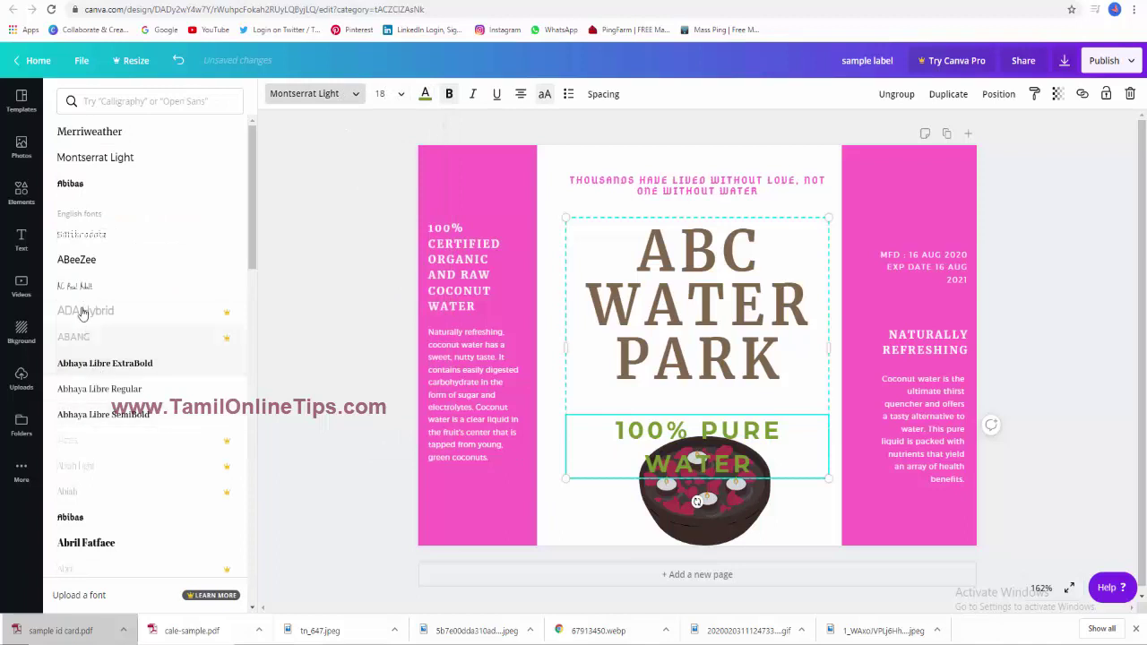
pyautogui.click(83, 268)
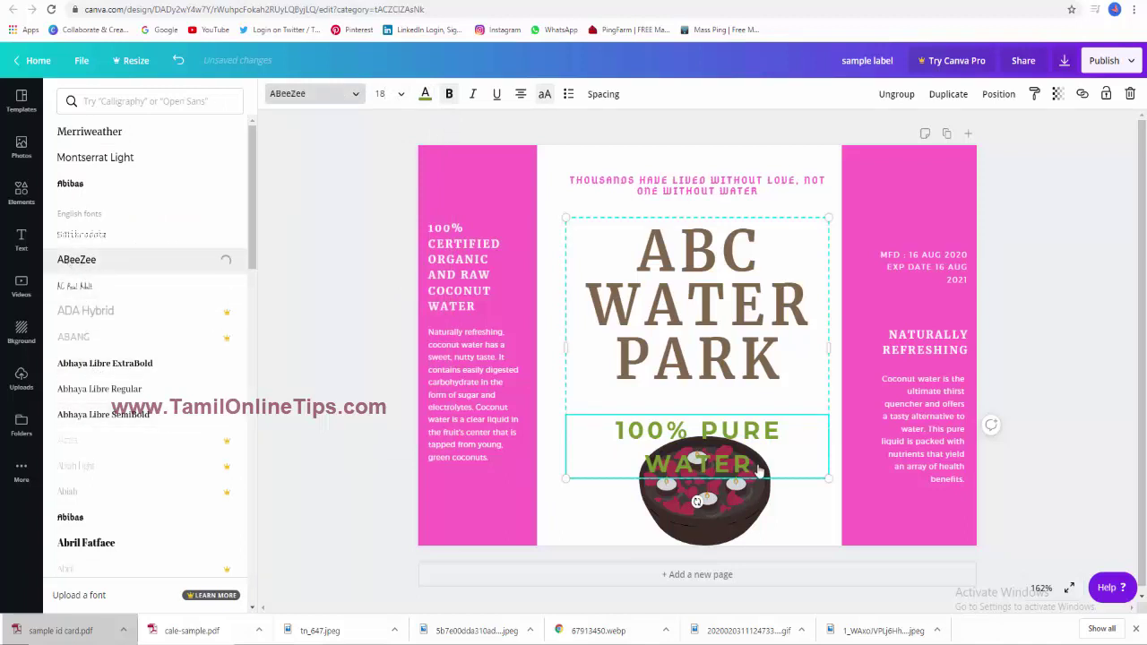
# Step: Make the '100% PURE WATER' subtitle text black
pyautogui.click(425, 94)
pyautogui.click(425, 94)
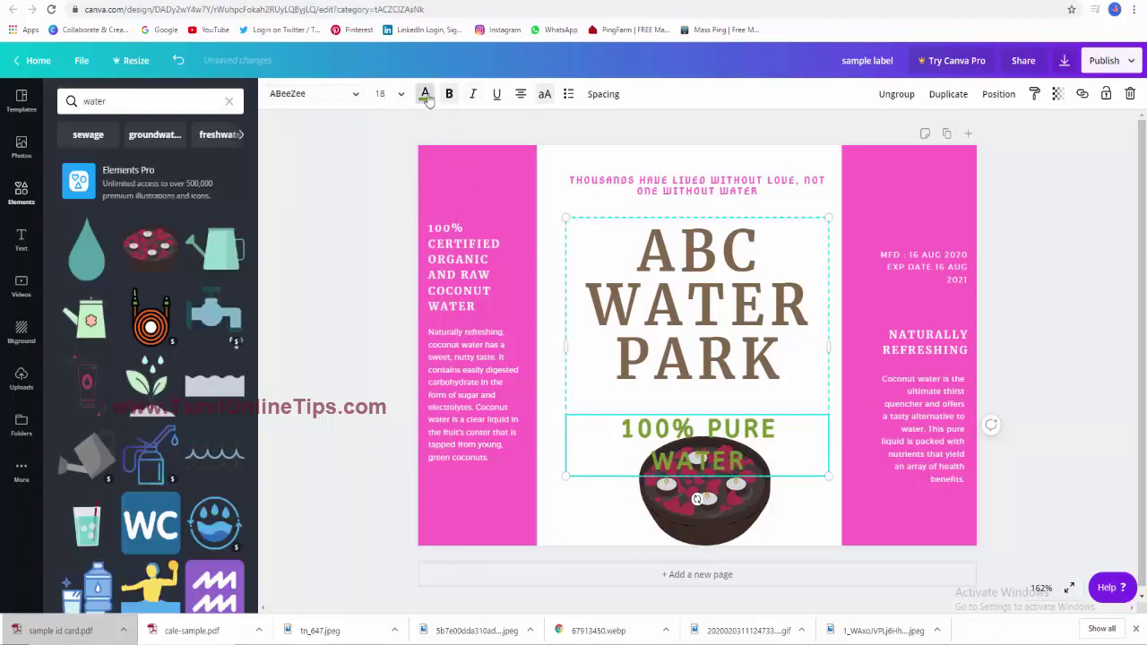
pyautogui.click(425, 94)
pyautogui.click(70, 281)
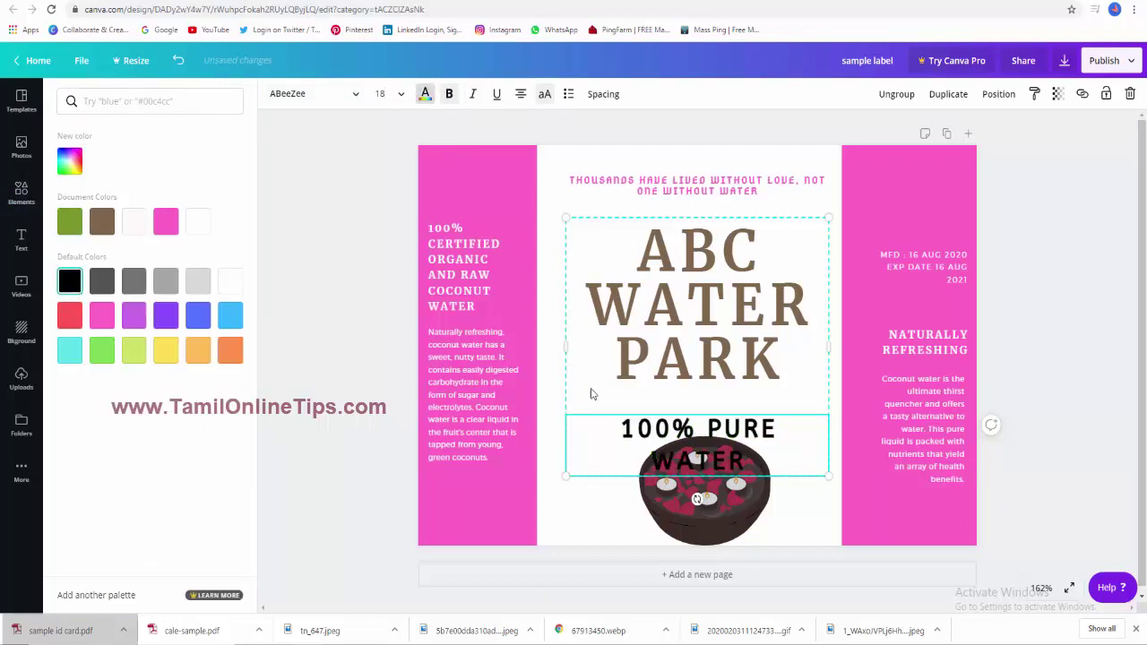
# Step: Move the title block higher on the label and shrink the bowl image
pyautogui.click(816, 525)
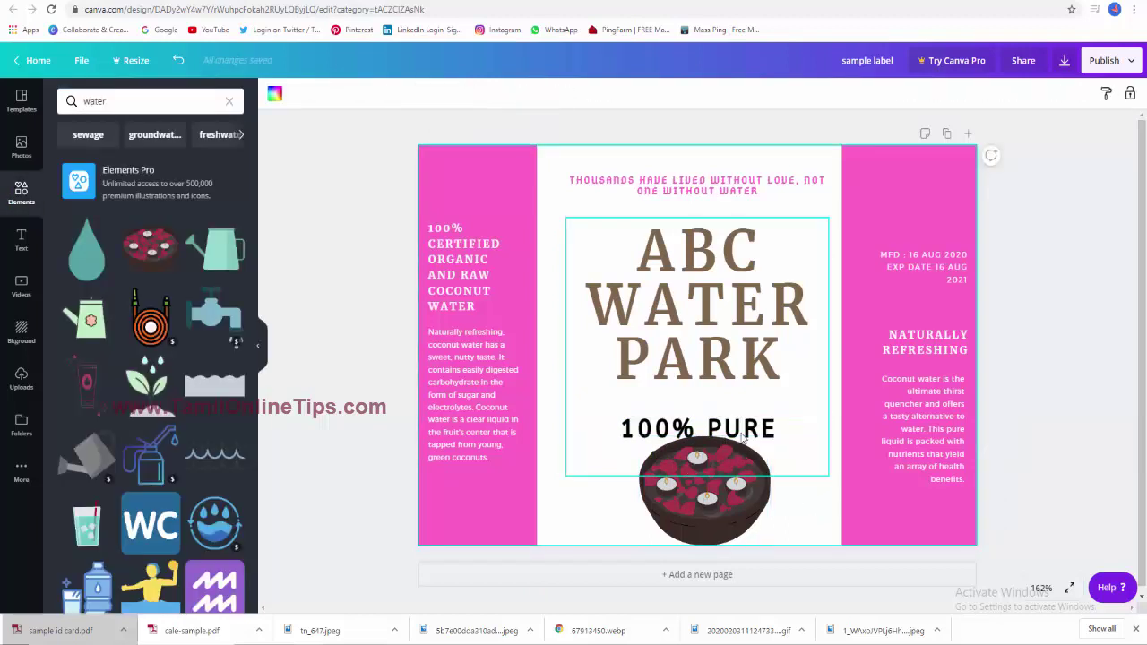
pyautogui.moveTo(740, 429)
pyautogui.mouseDown()
pyautogui.moveTo(735, 405)
pyautogui.moveTo(751, 454)
pyautogui.mouseUp()
pyautogui.click(715, 474)
pyautogui.click(784, 524)
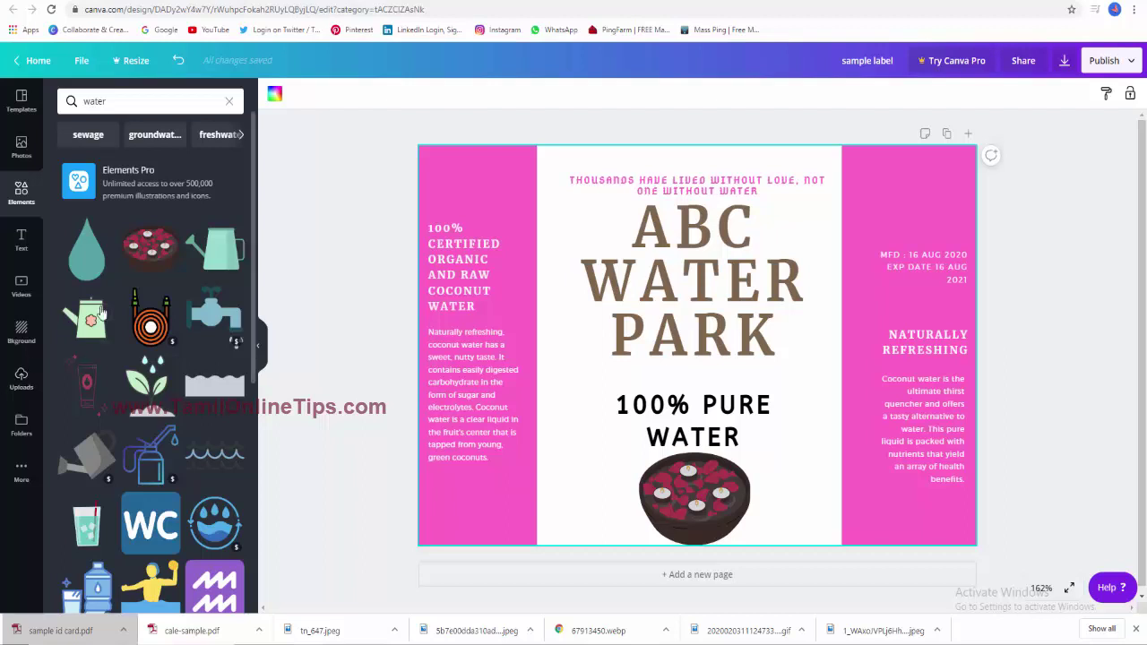
# Step: Add a three-water-drops graphic, shrink it and place it at the top of the left pink panel
pyautogui.click(86, 384)
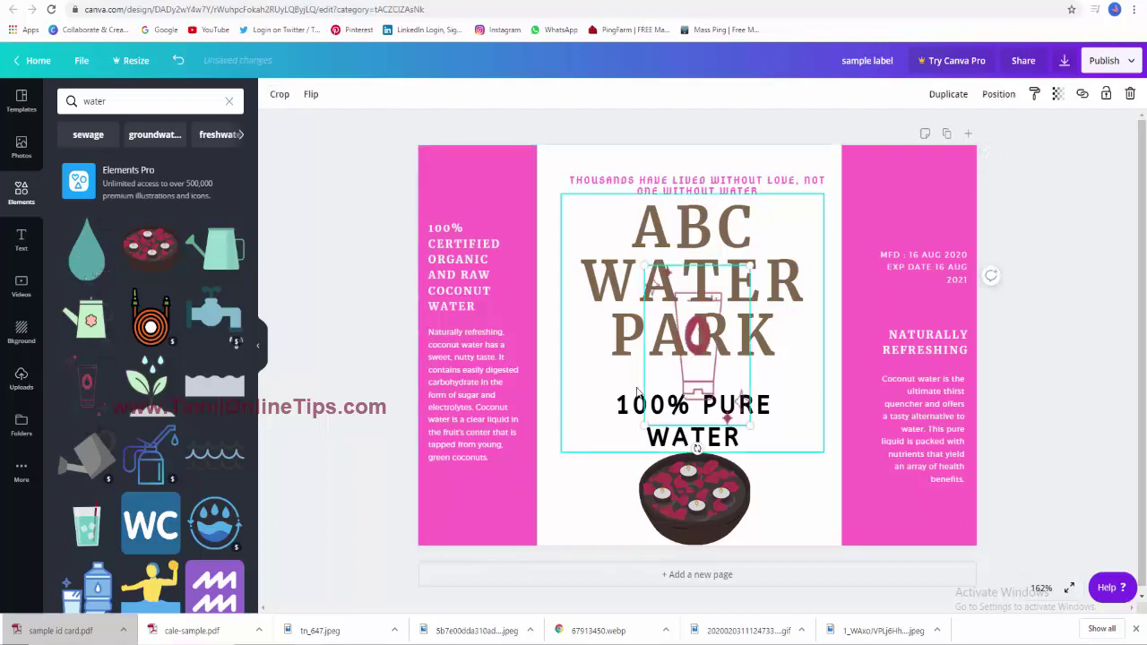
pyautogui.press('Delete')
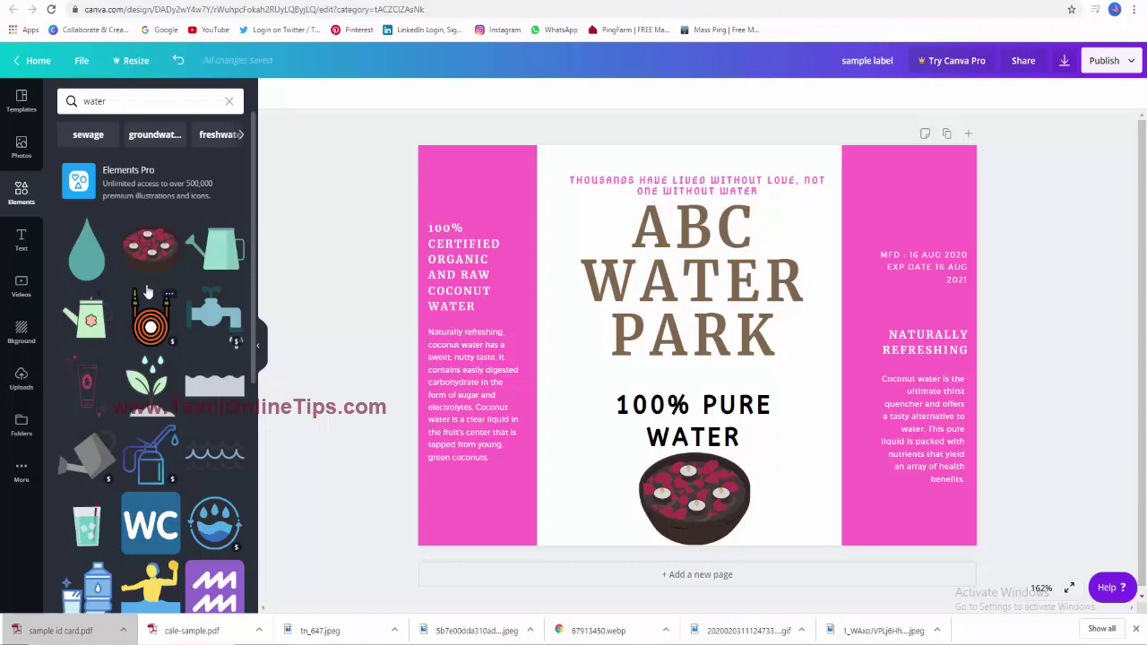
pyautogui.scroll(-1, 147, 494)
pyautogui.scroll(-3, 146, 488)
pyautogui.click(214, 406)
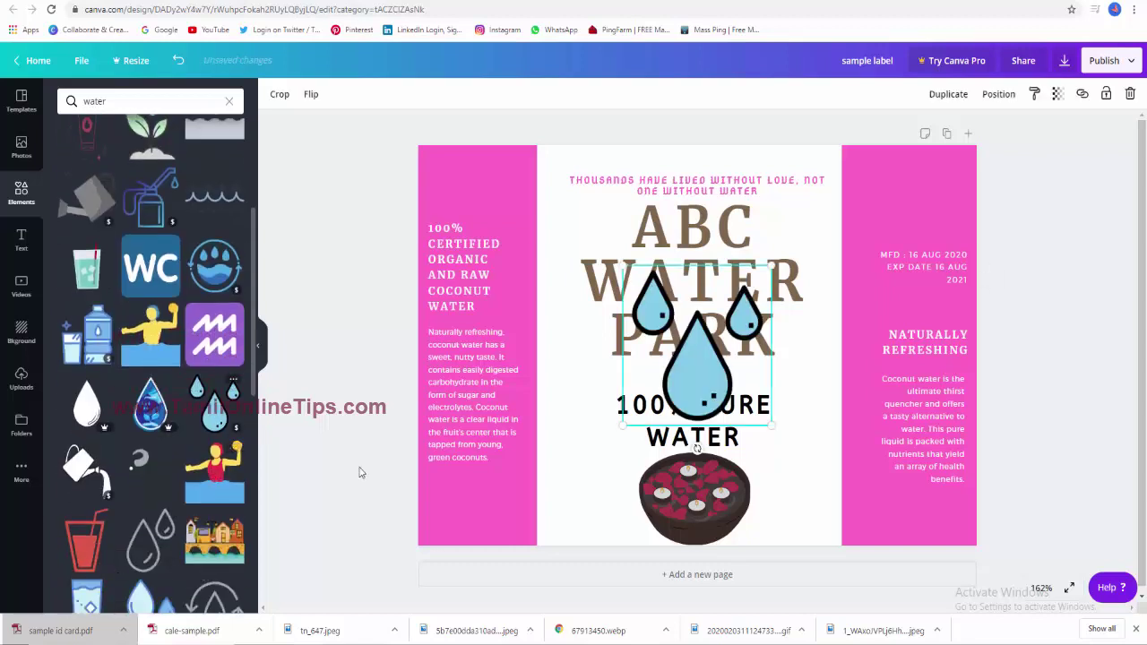
pyautogui.moveTo(708, 340); pyautogui.dragTo(566, 446)
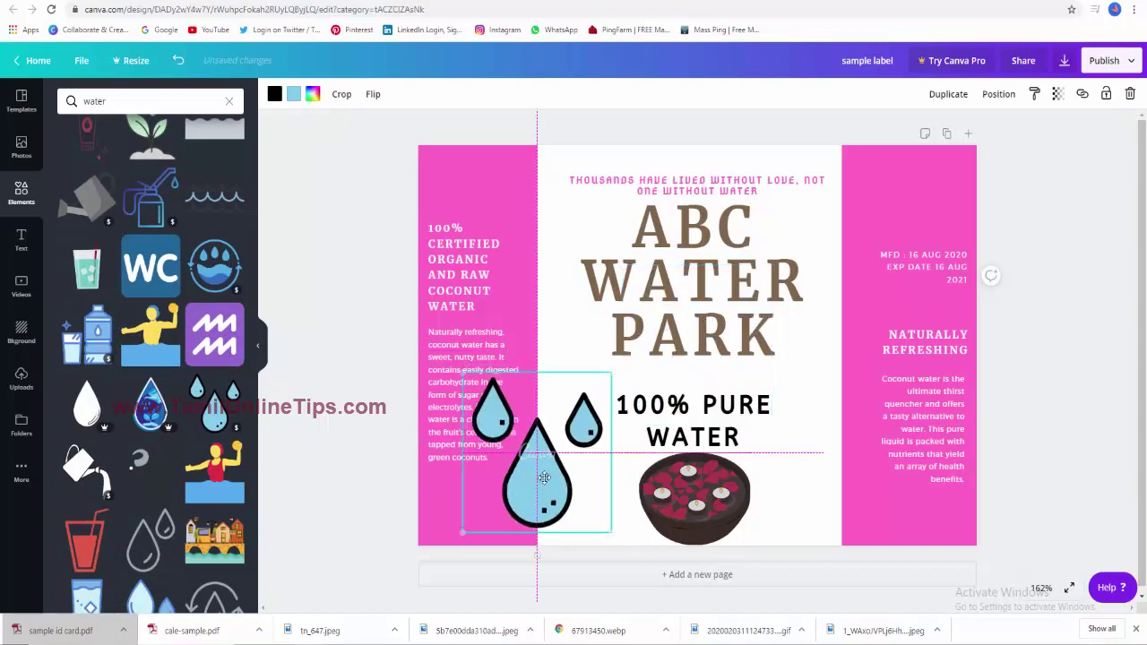
pyautogui.moveTo(482, 372)
pyautogui.mouseDown()
pyautogui.moveTo(553, 448)
pyautogui.moveTo(509, 488)
pyautogui.moveTo(491, 168)
pyautogui.mouseUp()
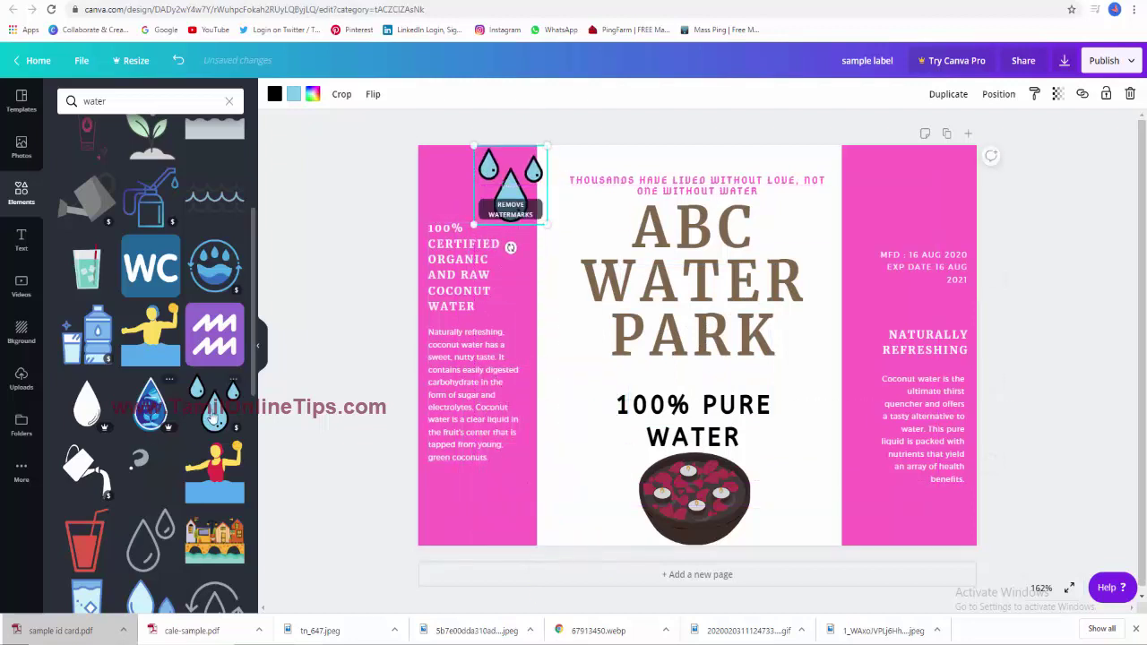
# Step: Place a smaller water-drop graphic on the right pink panel just above the MFD text
pyautogui.moveTo(670, 372); pyautogui.dragTo(848, 206)
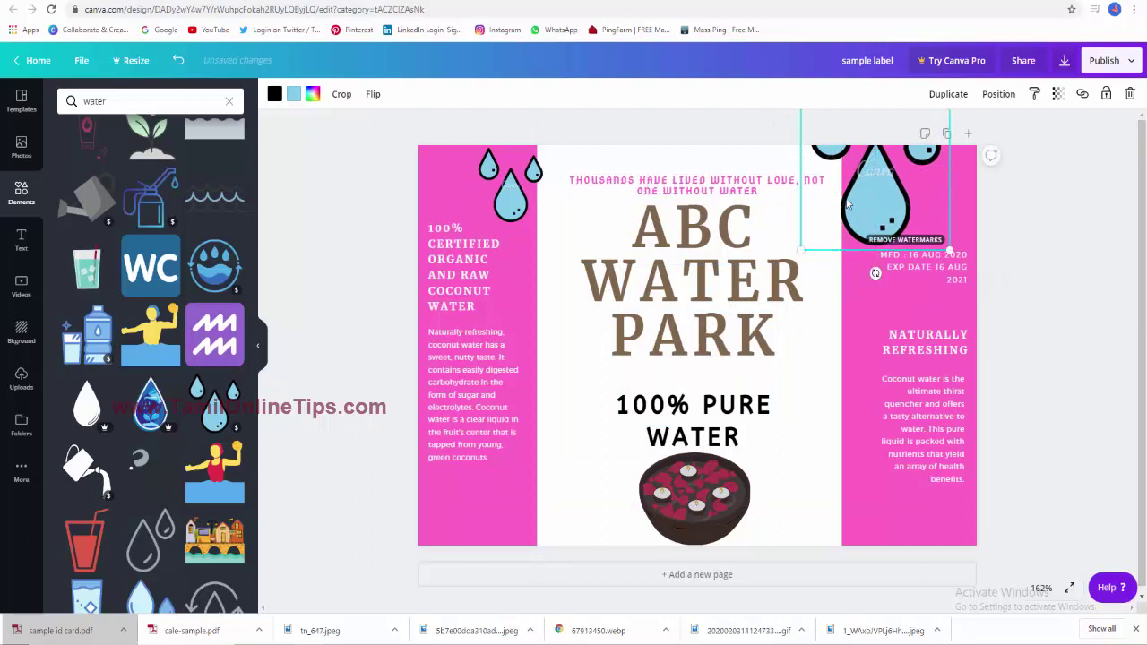
pyautogui.moveTo(795, 252)
pyautogui.mouseDown()
pyautogui.moveTo(862, 204)
pyautogui.moveTo(902, 214)
pyautogui.mouseUp()
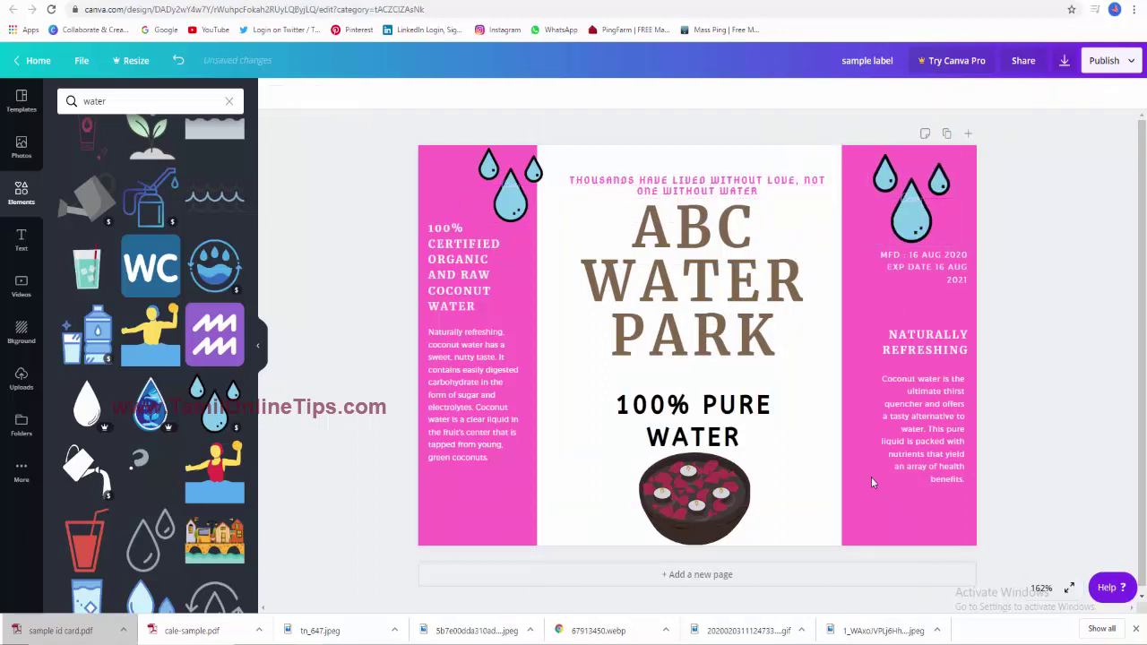
pyautogui.click(336, 275)
# Step: Add the uploaded portrait photo, shrink it and fit it into the right panel's bottom-left corner
pyautogui.scroll(-5, 149, 464)
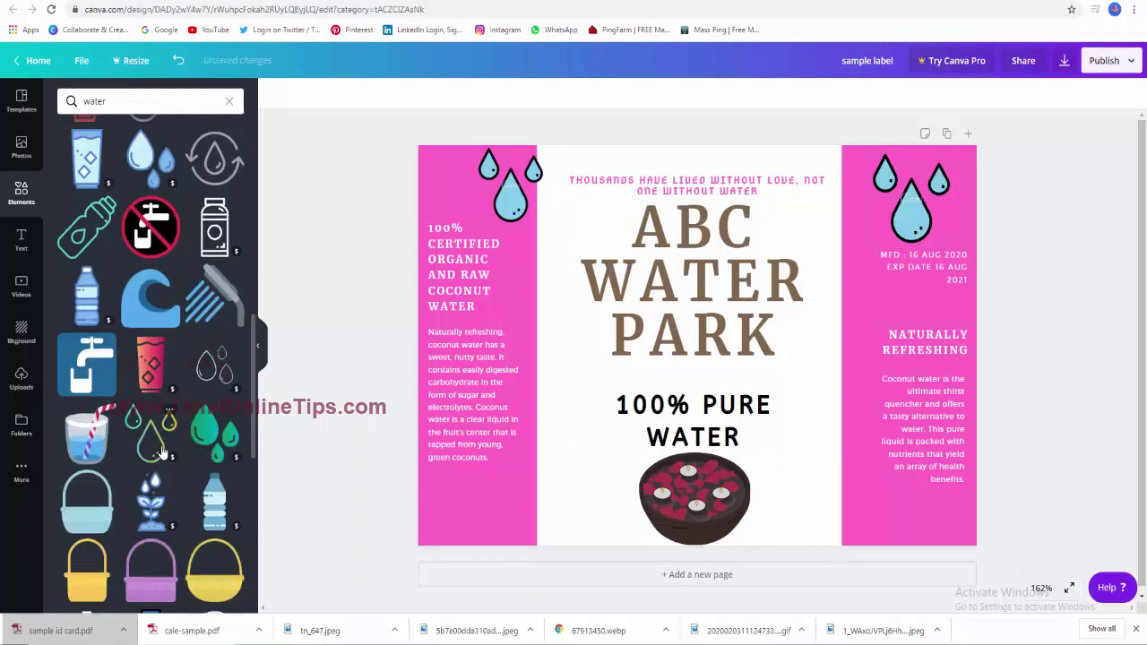
pyautogui.click(22, 380)
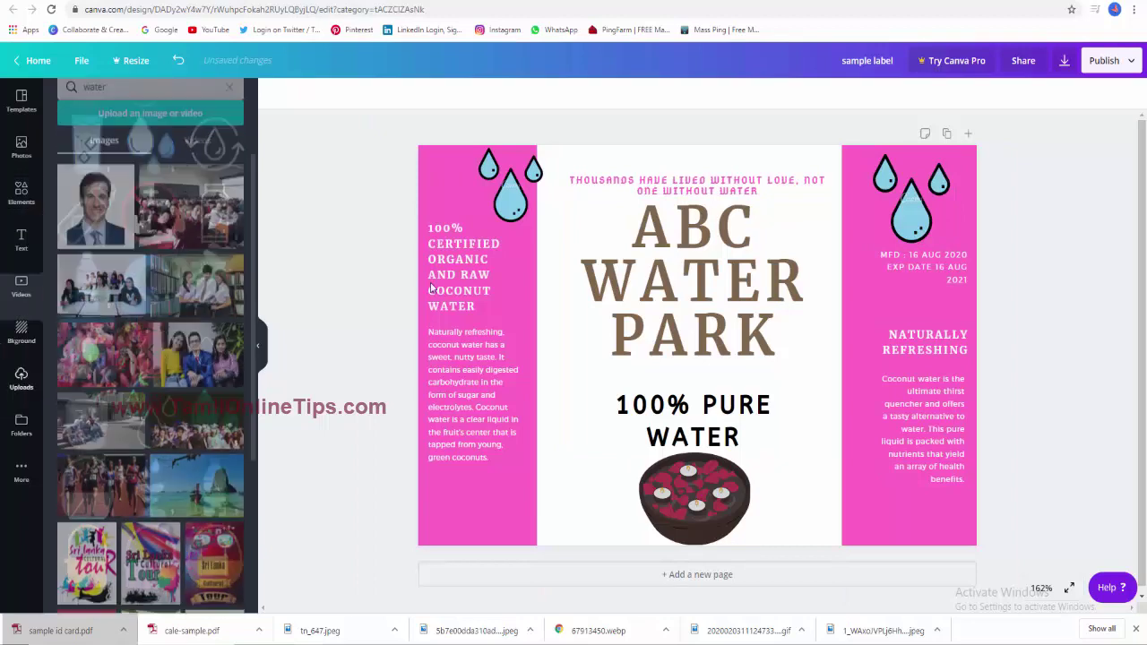
pyautogui.scroll(-3, 134, 390)
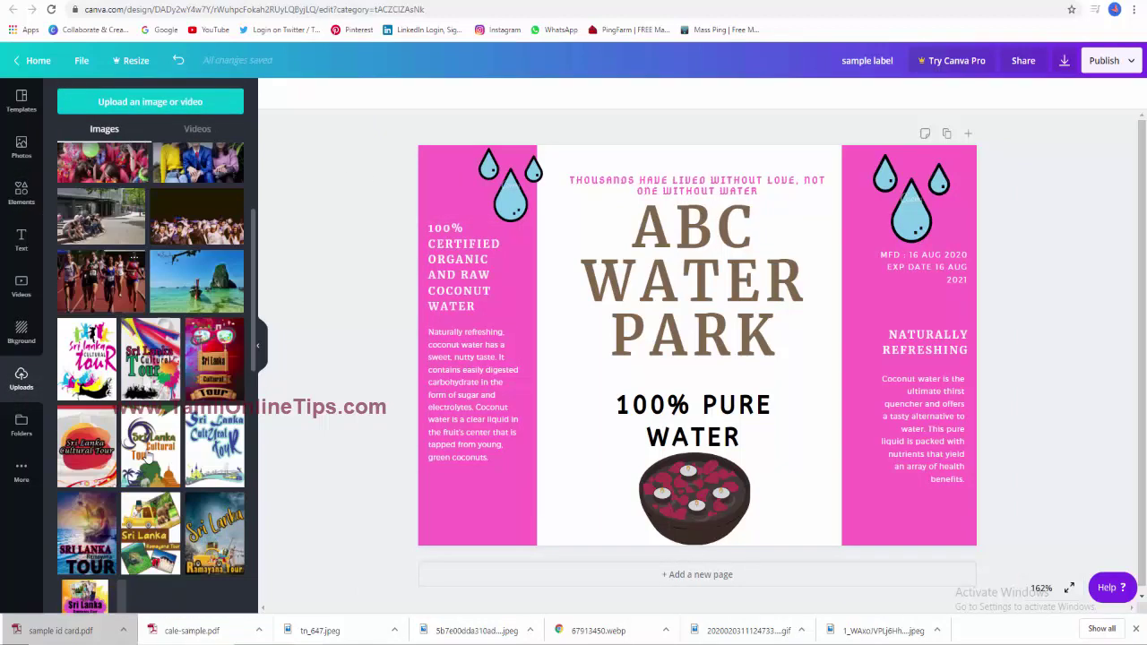
pyautogui.scroll(3, 148, 448)
pyautogui.click(96, 195)
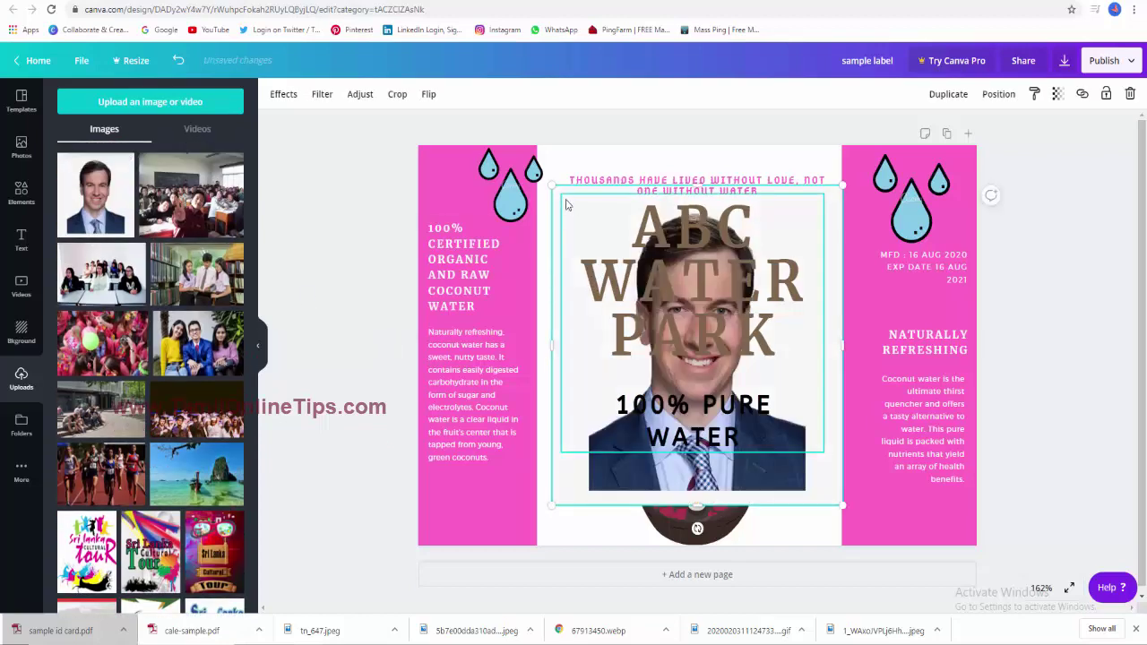
pyautogui.moveTo(551, 185); pyautogui.dragTo(735, 389)
pyautogui.moveTo(809, 466)
pyautogui.mouseDown()
pyautogui.moveTo(887, 504)
pyautogui.moveTo(901, 493)
pyautogui.mouseUp()
pyautogui.moveTo(850, 446)
pyautogui.mouseDown()
pyautogui.moveTo(887, 478)
pyautogui.moveTo(862, 518)
pyautogui.mouseUp()
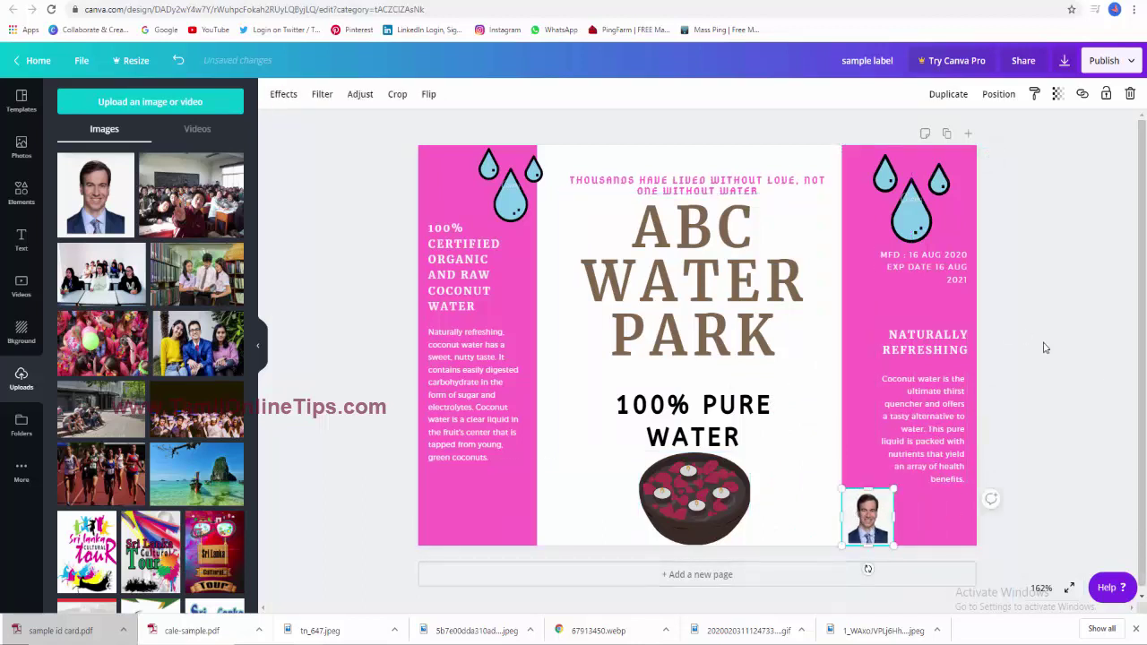
pyautogui.click(1134, 377)
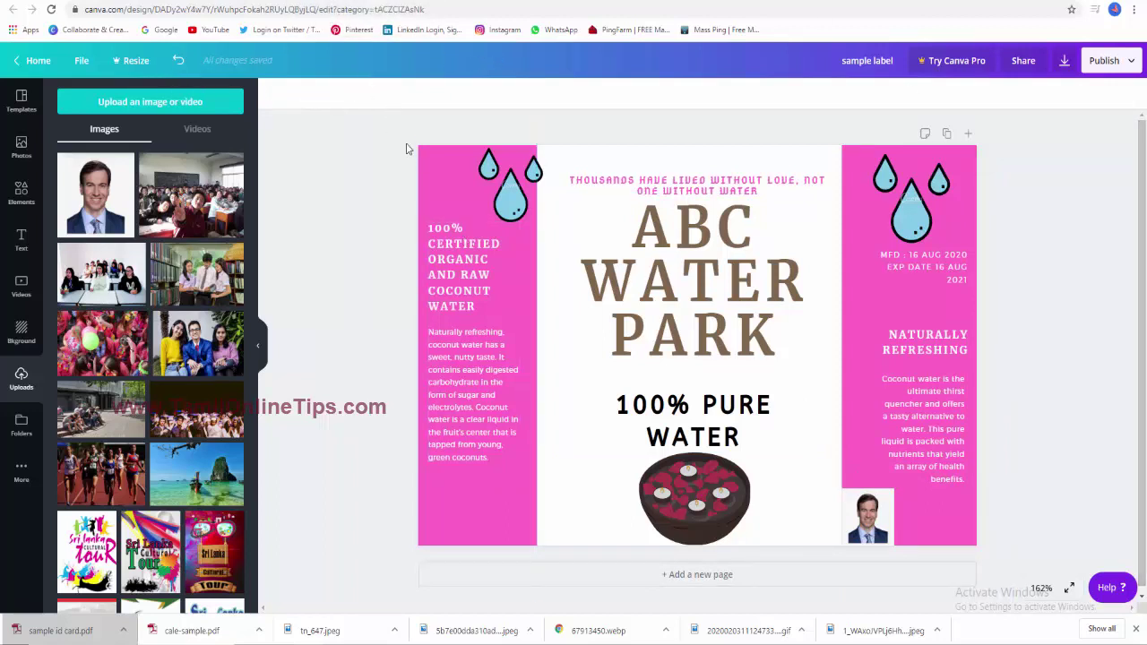
pyautogui.moveTo(408, 126); pyautogui.dragTo(1018, 556)
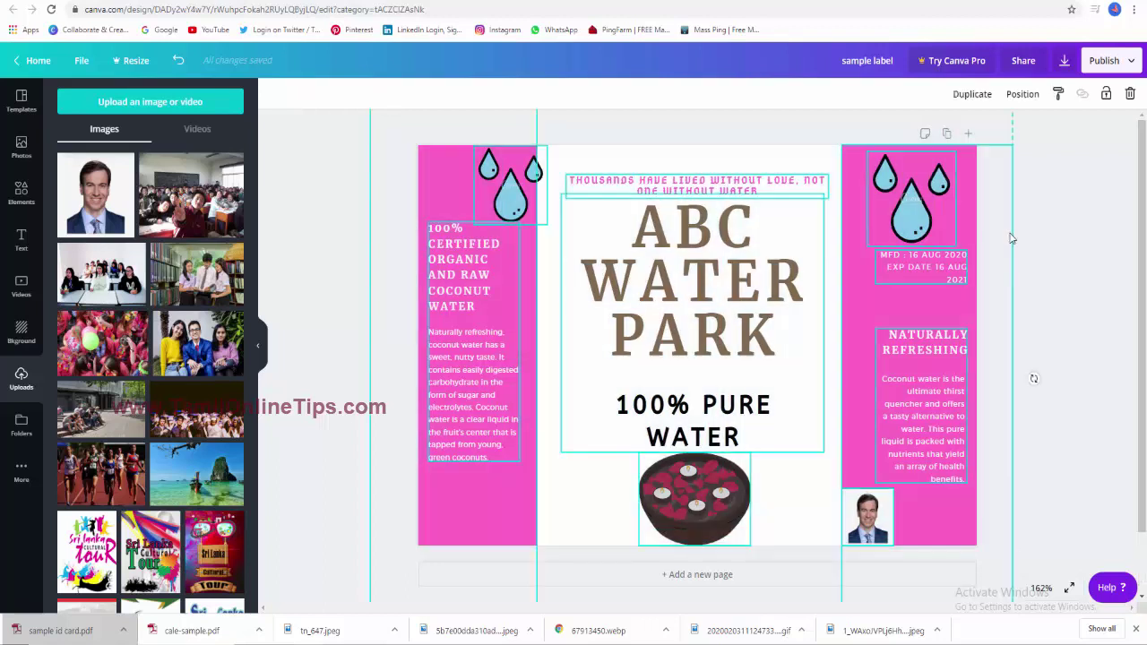
pyautogui.click(1108, 215)
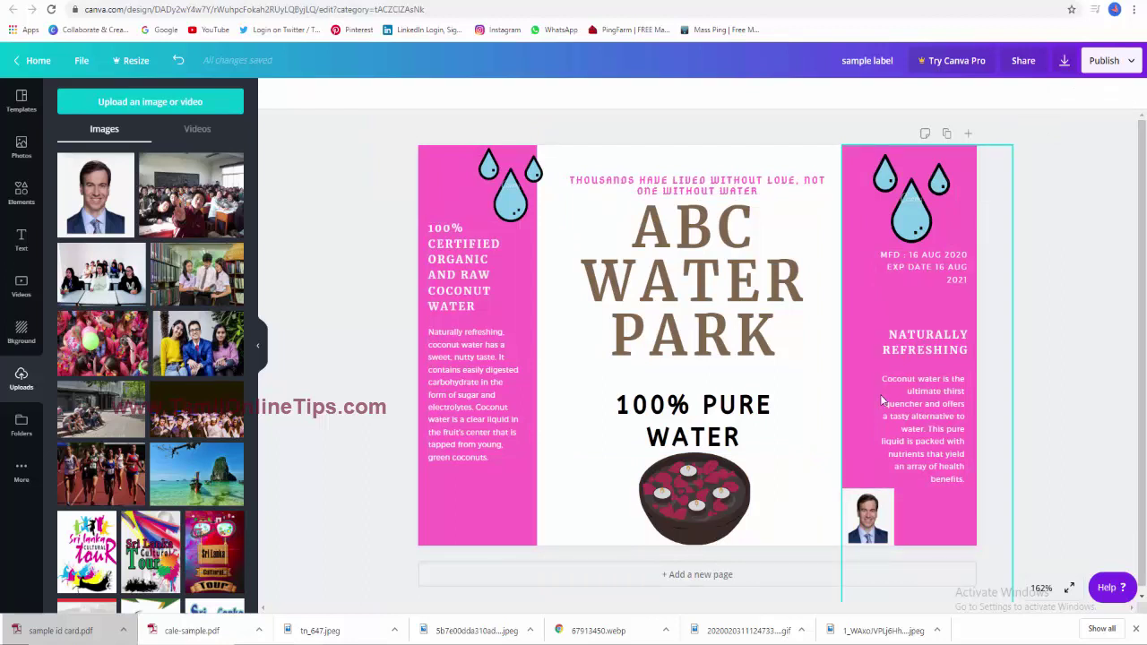
pyautogui.click(1065, 61)
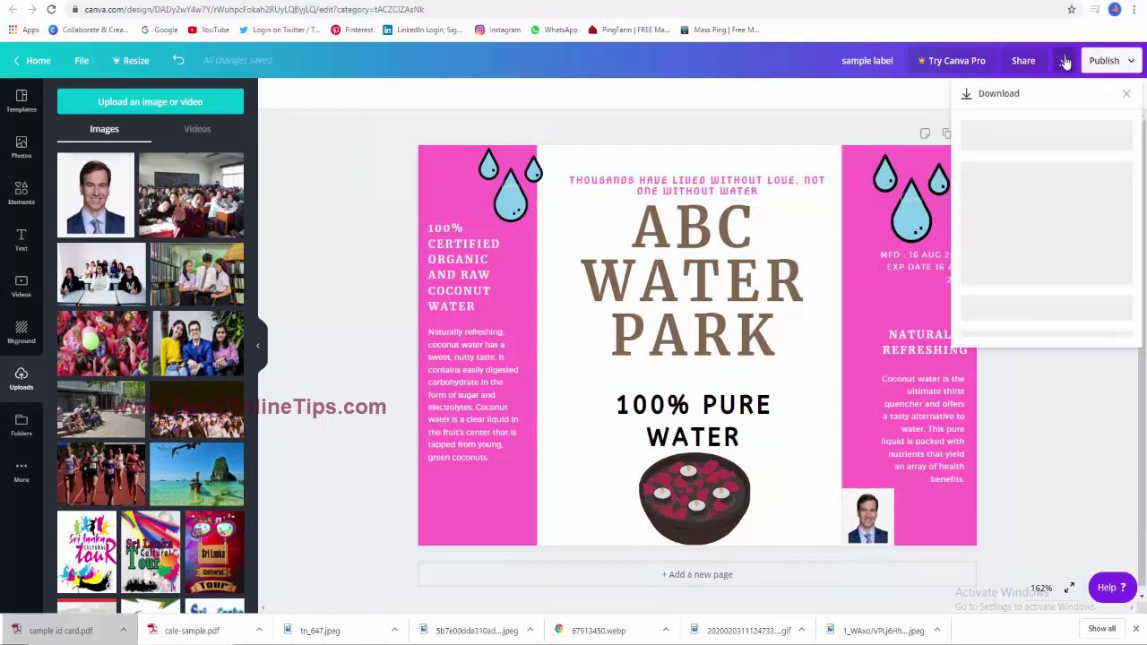
pyautogui.click(999, 152)
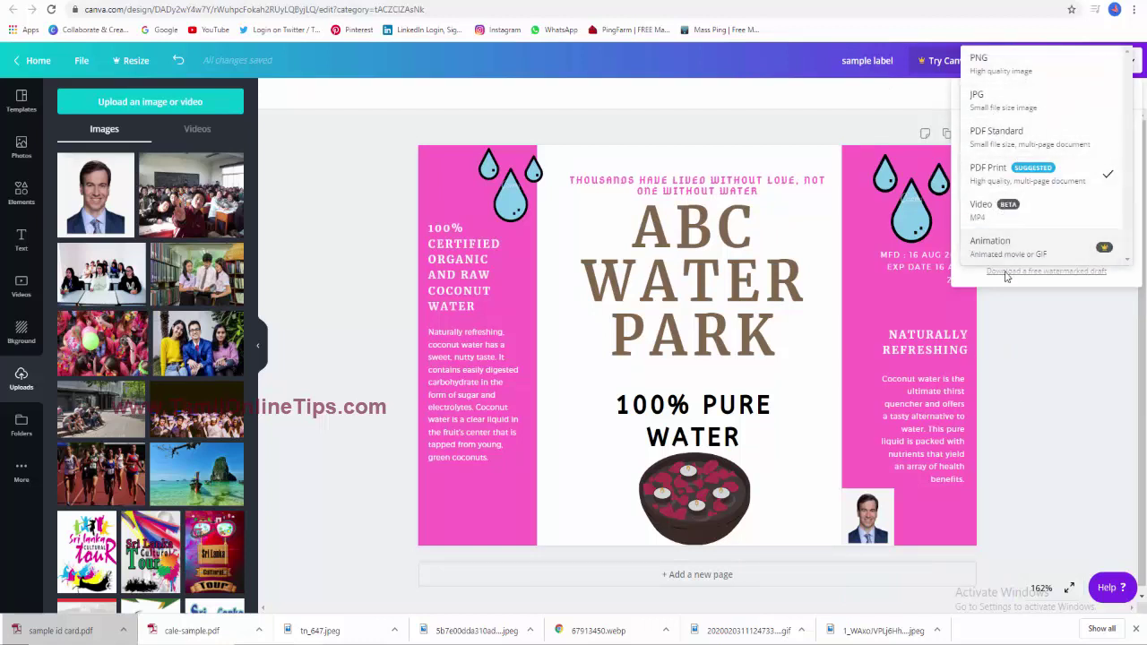
pyautogui.click(1013, 392)
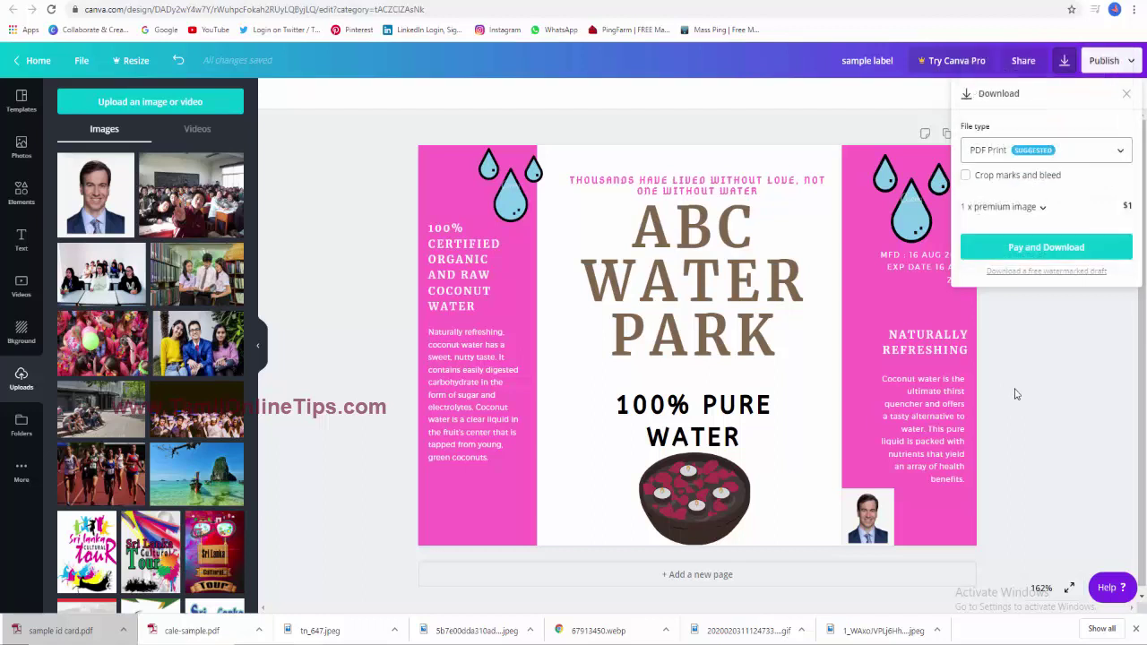
pyautogui.click(1128, 96)
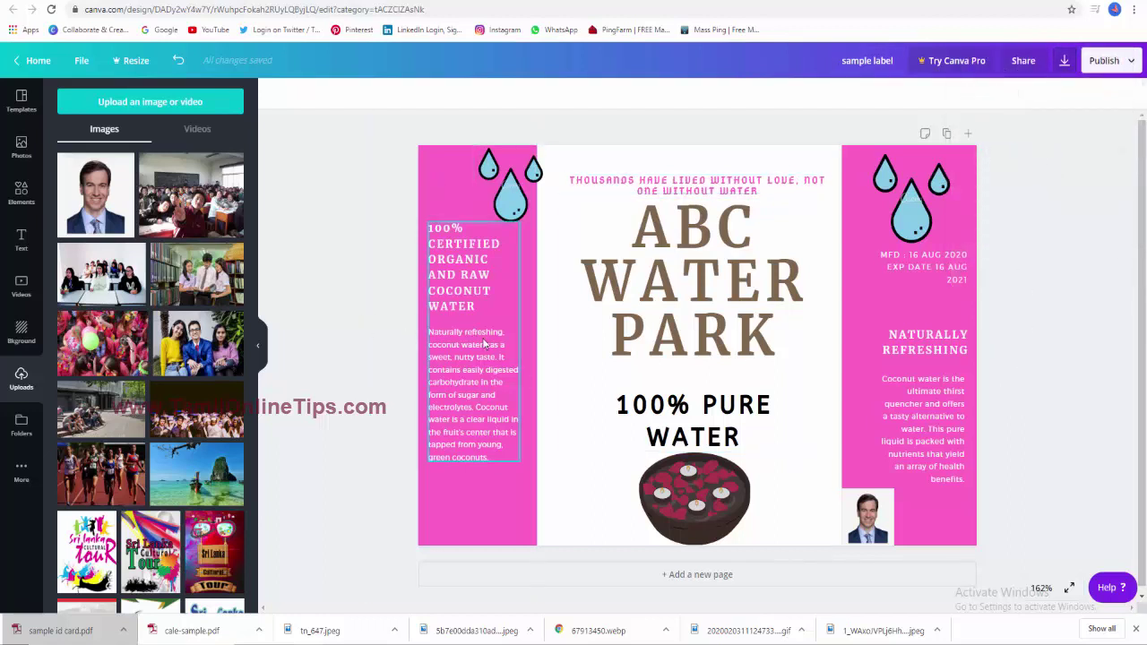
# Step: Set the page background to light grey after trying dark grey, lime and cyan
pyautogui.moveTo(327, 139); pyautogui.dragTo(1037, 595)
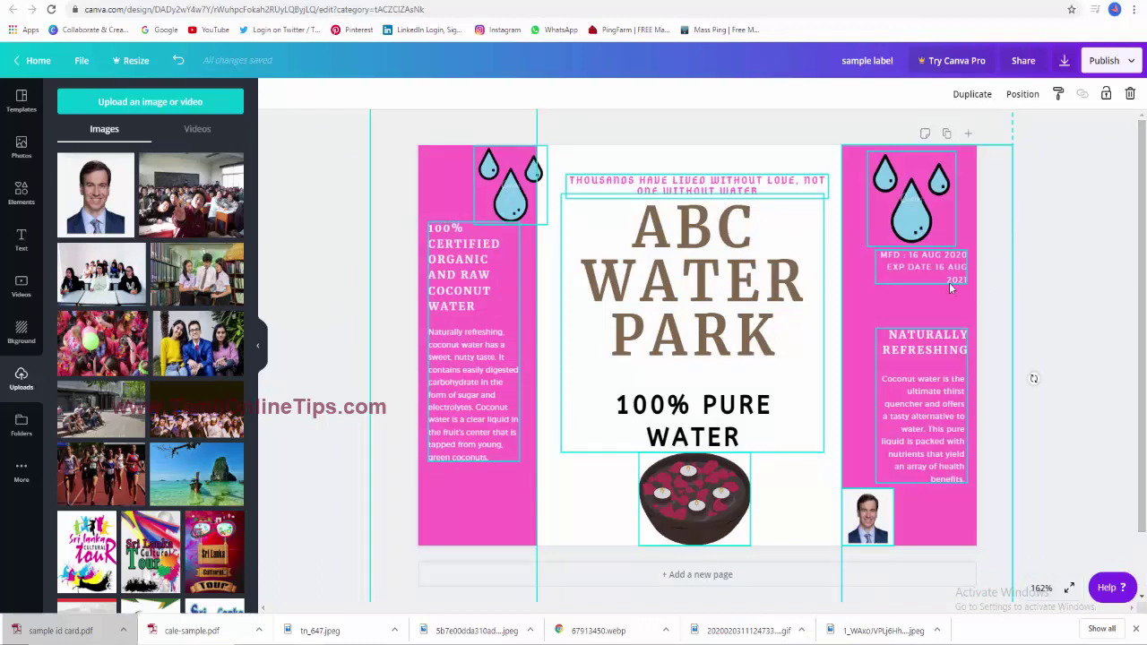
pyautogui.click(578, 518)
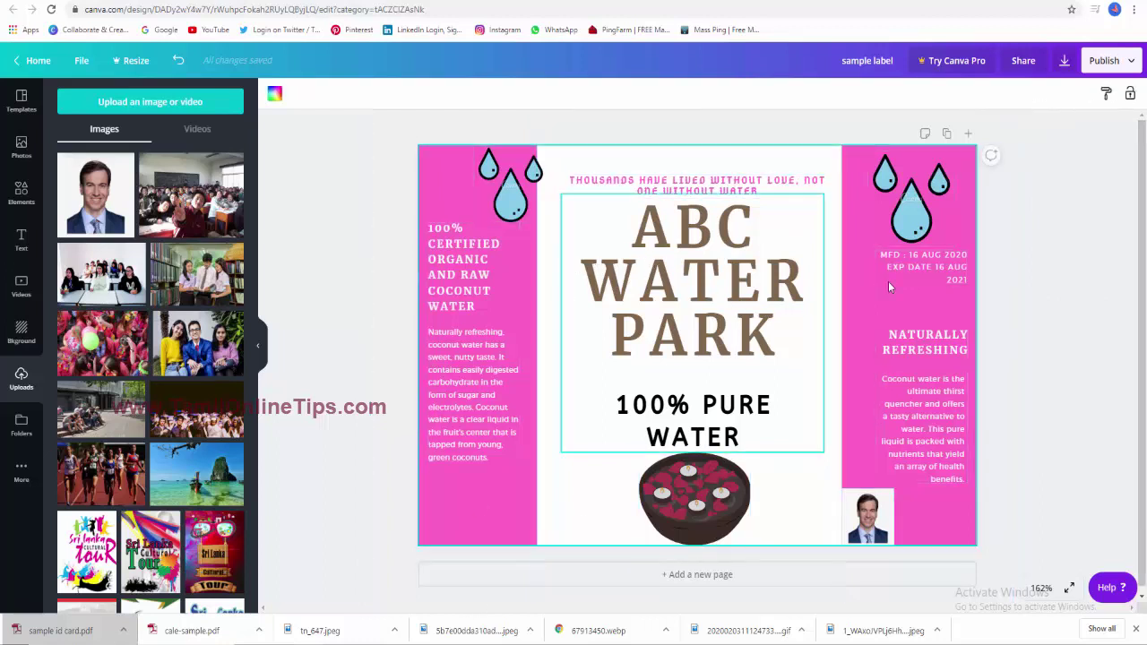
pyautogui.click(275, 95)
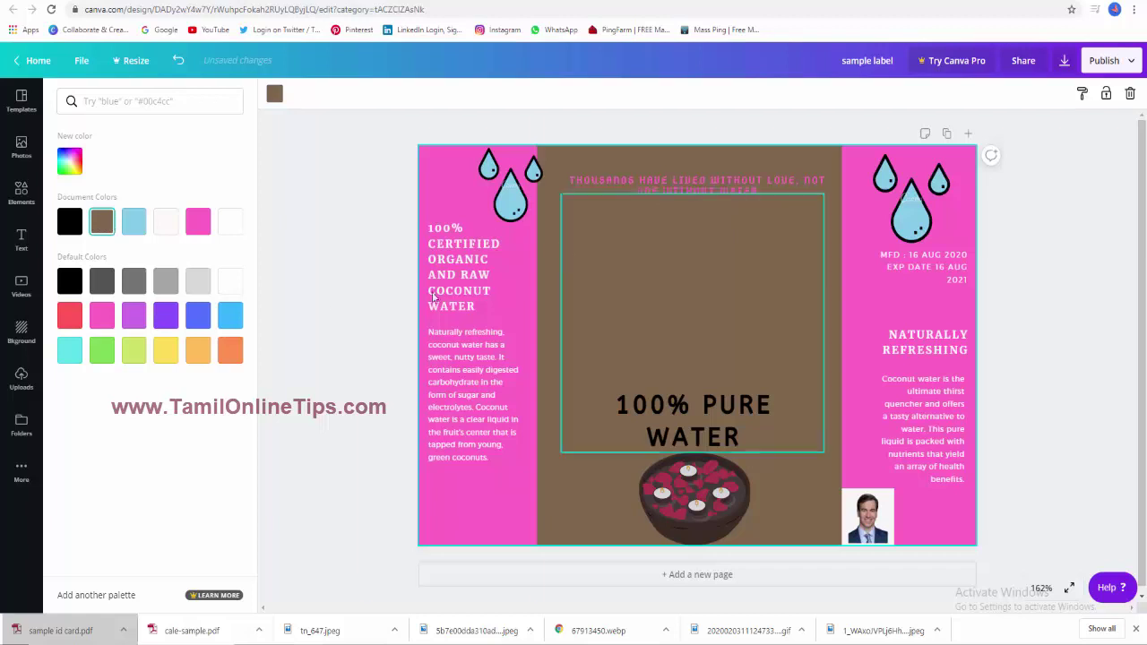
pyautogui.click(101, 280)
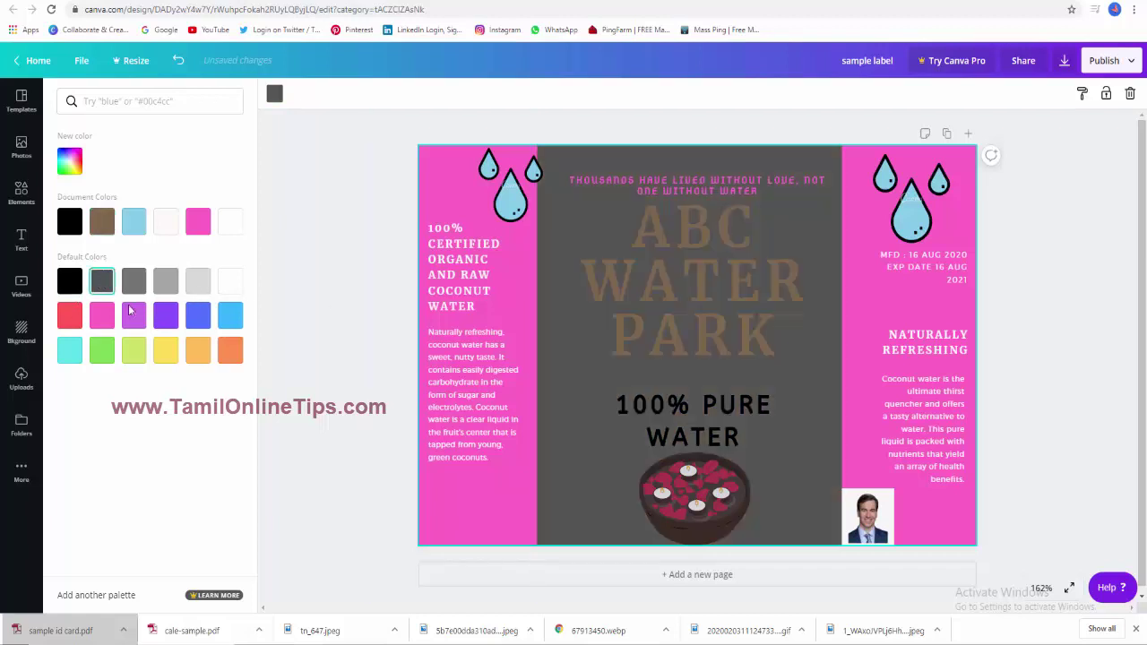
pyautogui.click(126, 351)
pyautogui.click(69, 350)
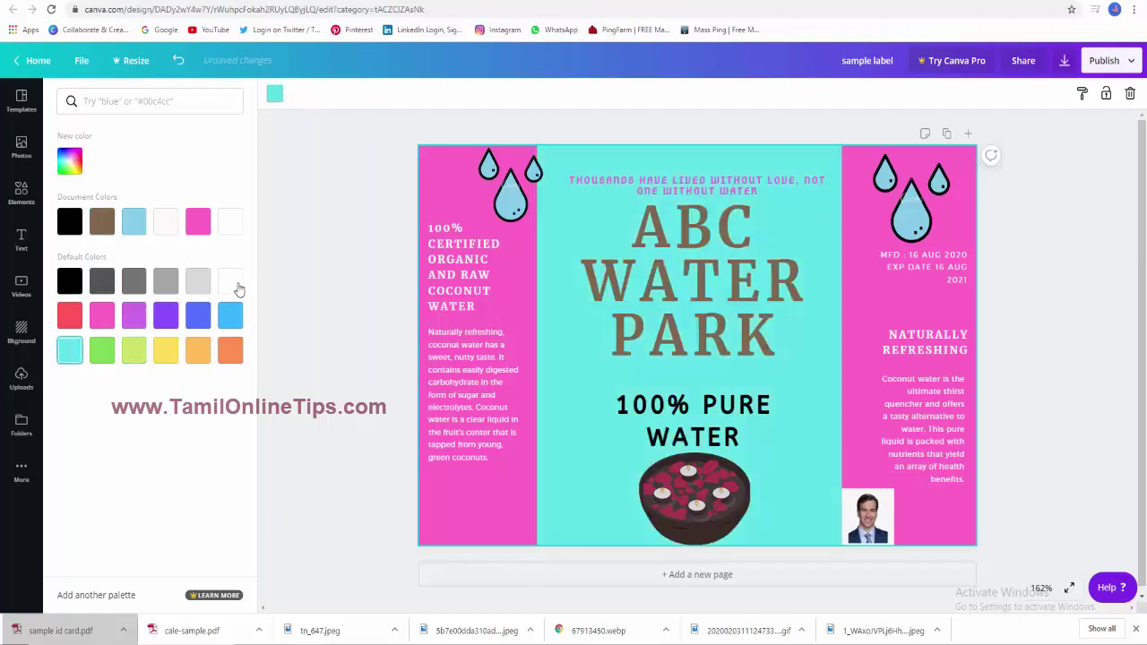
pyautogui.click(198, 281)
pyautogui.click(1032, 240)
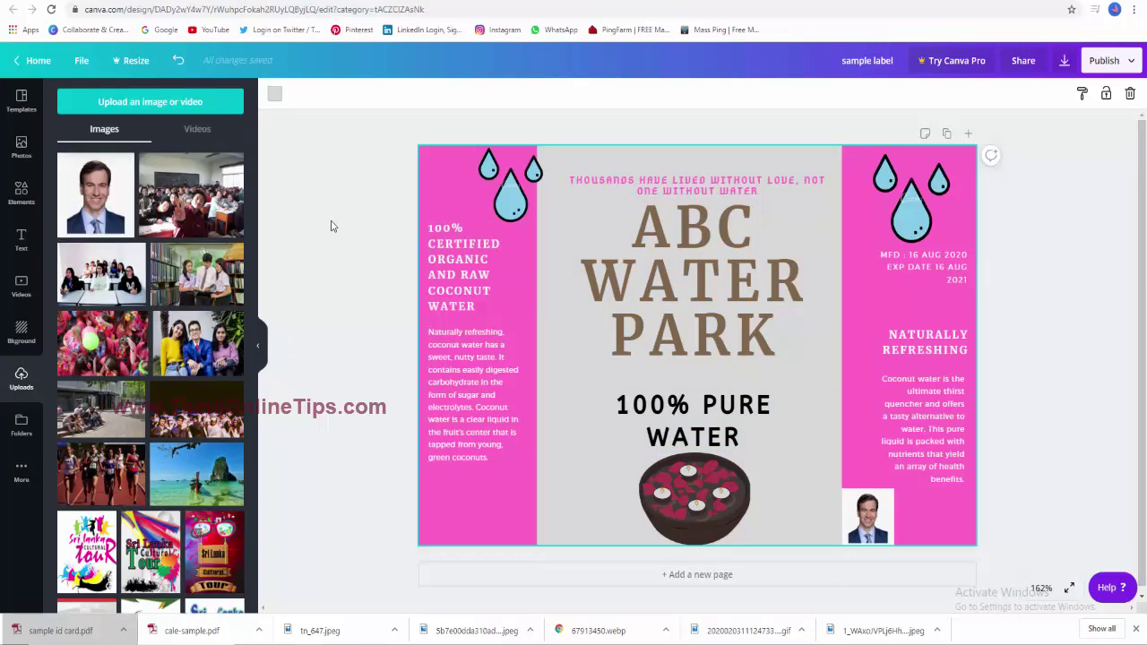
# Step: Browse the Water Bottle Label templates and add a blank second page
pyautogui.click(21, 100)
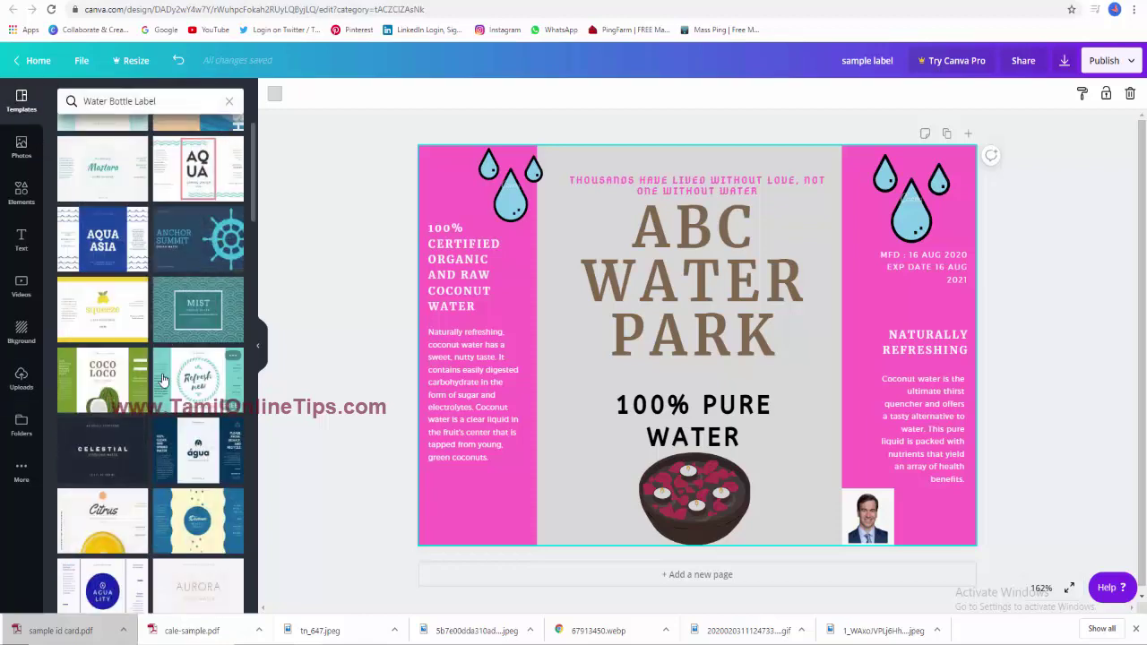
pyautogui.scroll(-3, 163, 380)
pyautogui.scroll(-3, 162, 380)
pyautogui.scroll(-3, 162, 380)
pyautogui.scroll(-3, 162, 380)
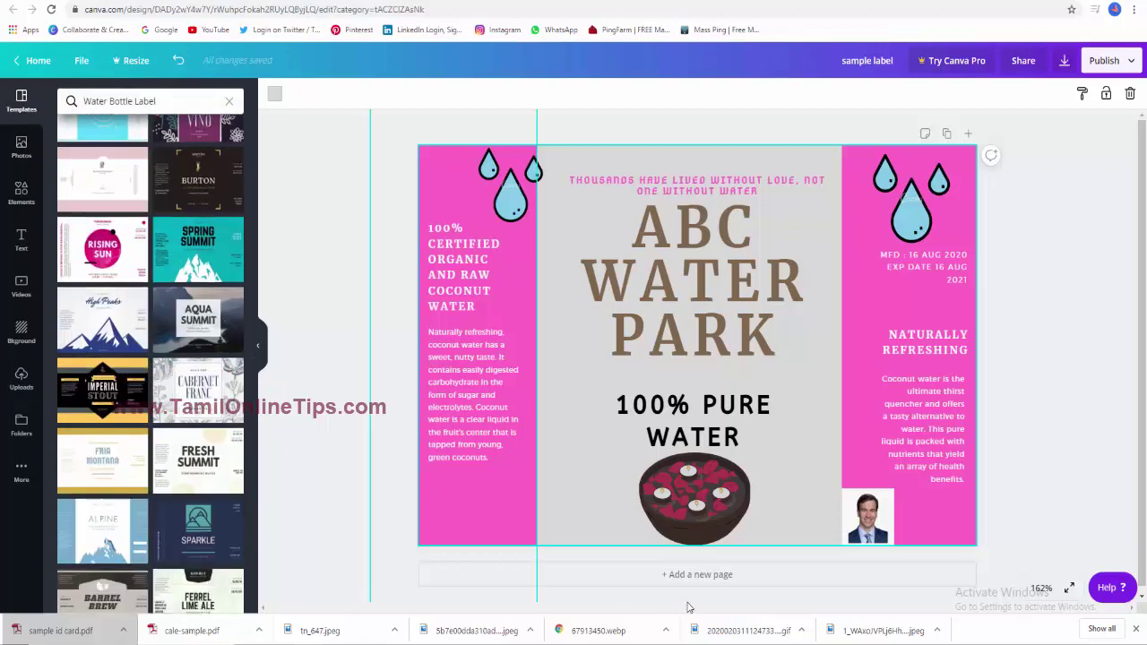
pyautogui.click(698, 575)
# Step: Apply the Fresh Summit template to page 2 after trying Aqua Summit and High Peaks
pyautogui.click(198, 302)
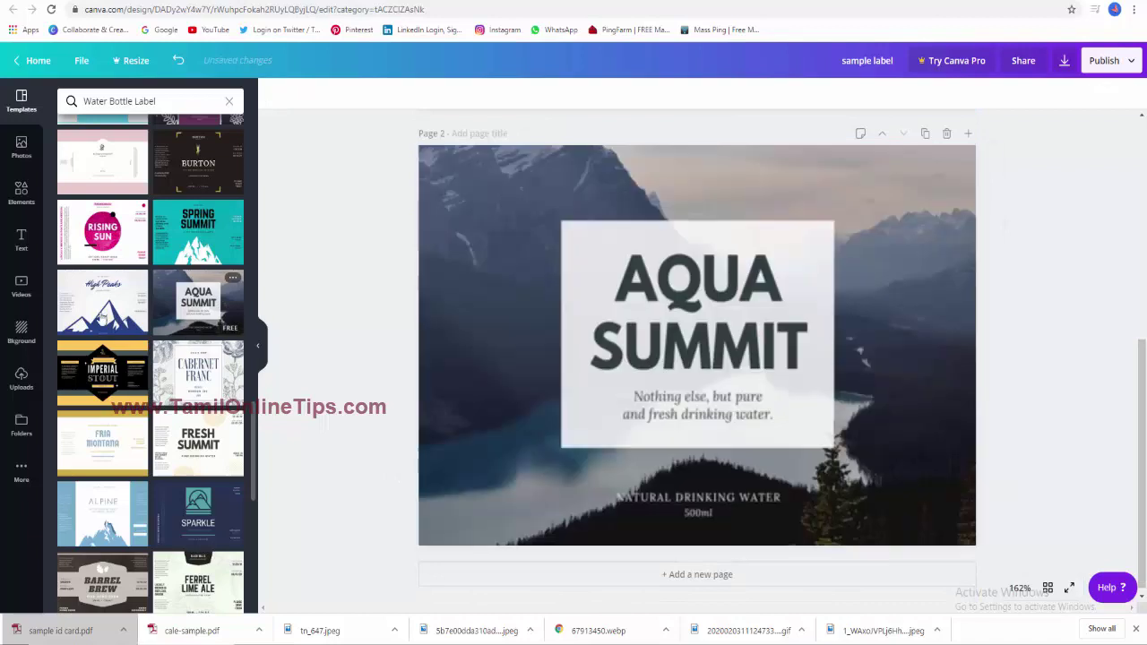
pyautogui.click(101, 319)
pyautogui.scroll(-5, 115, 533)
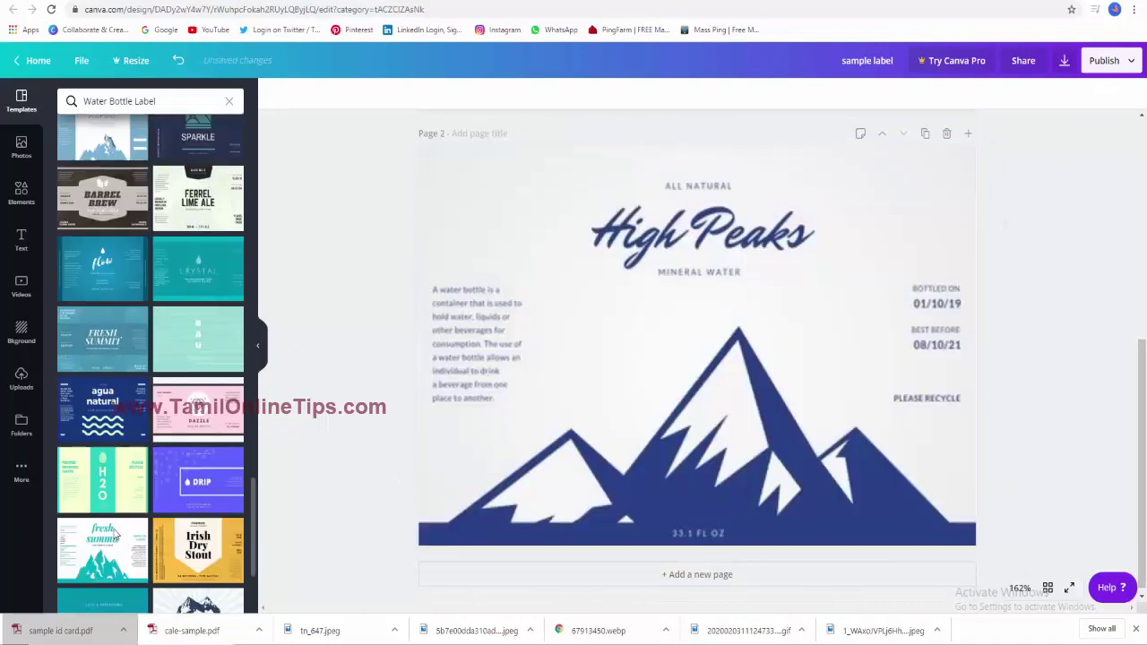
pyautogui.click(115, 533)
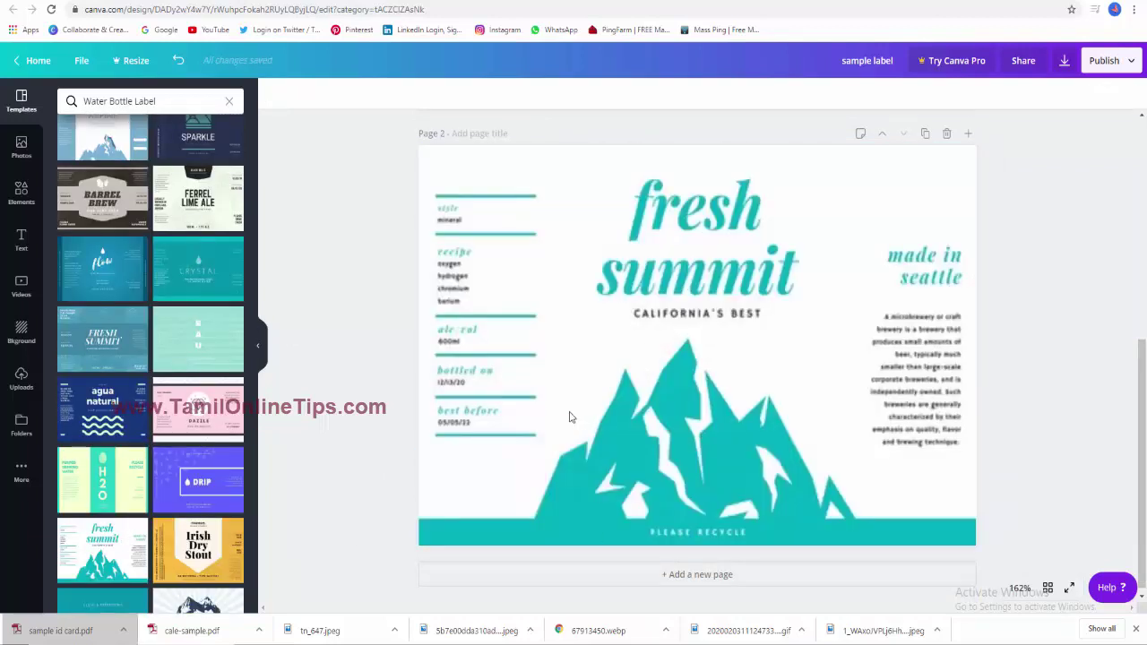
pyautogui.click(607, 423)
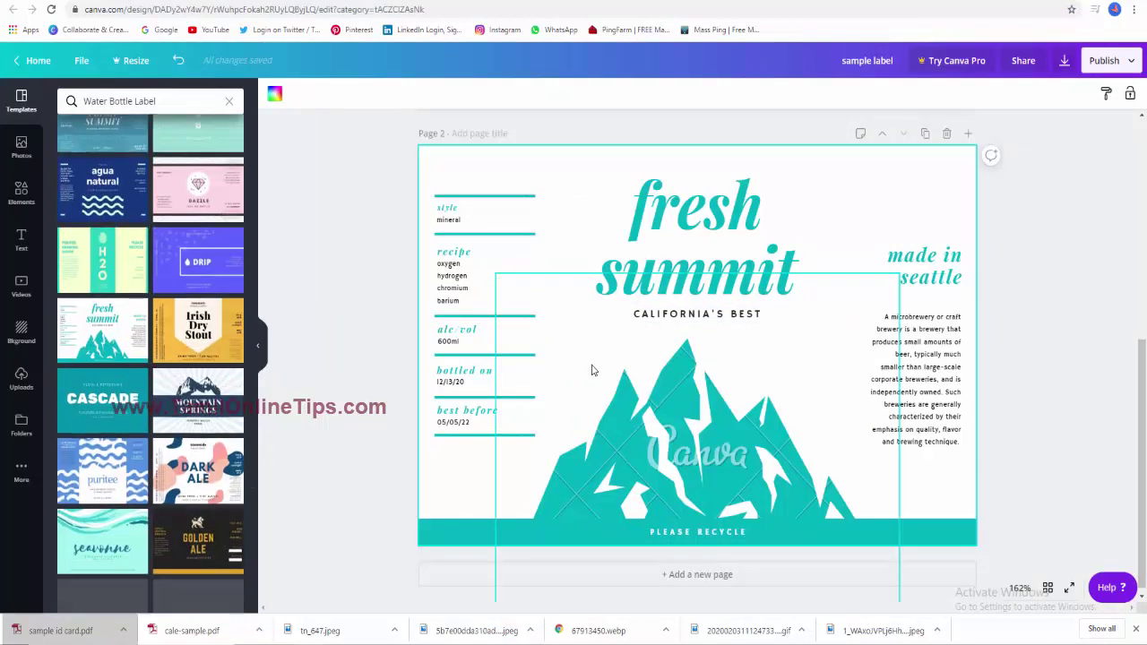
pyautogui.scroll(5, 591, 370)
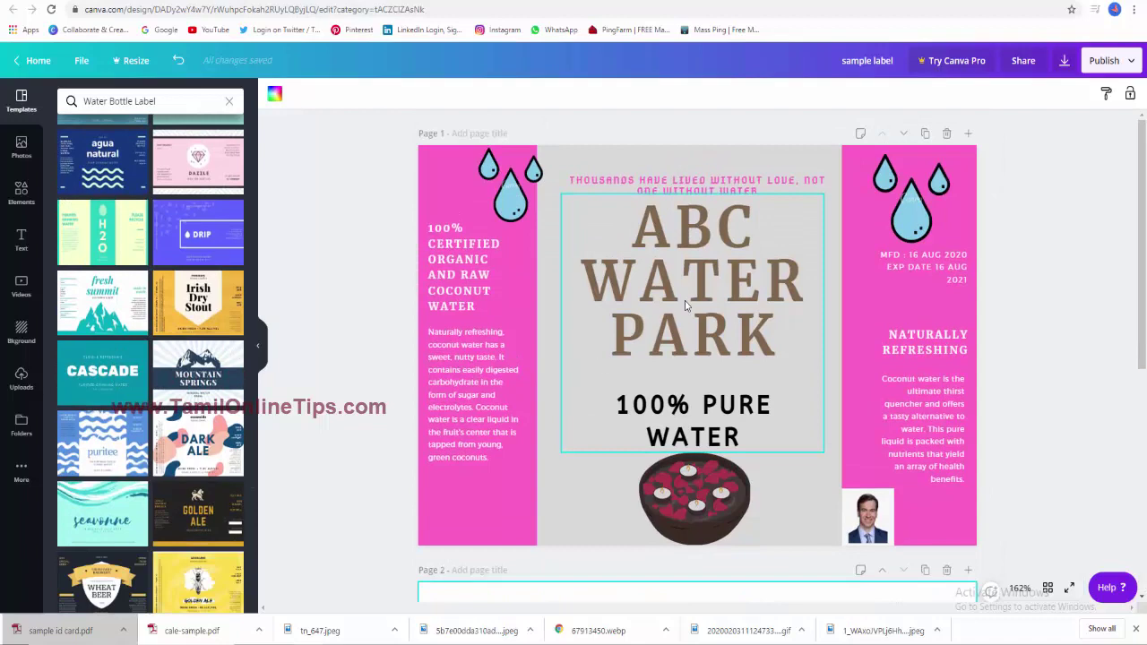
pyautogui.scroll(-3, 564, 353)
pyautogui.scroll(3, 507, 367)
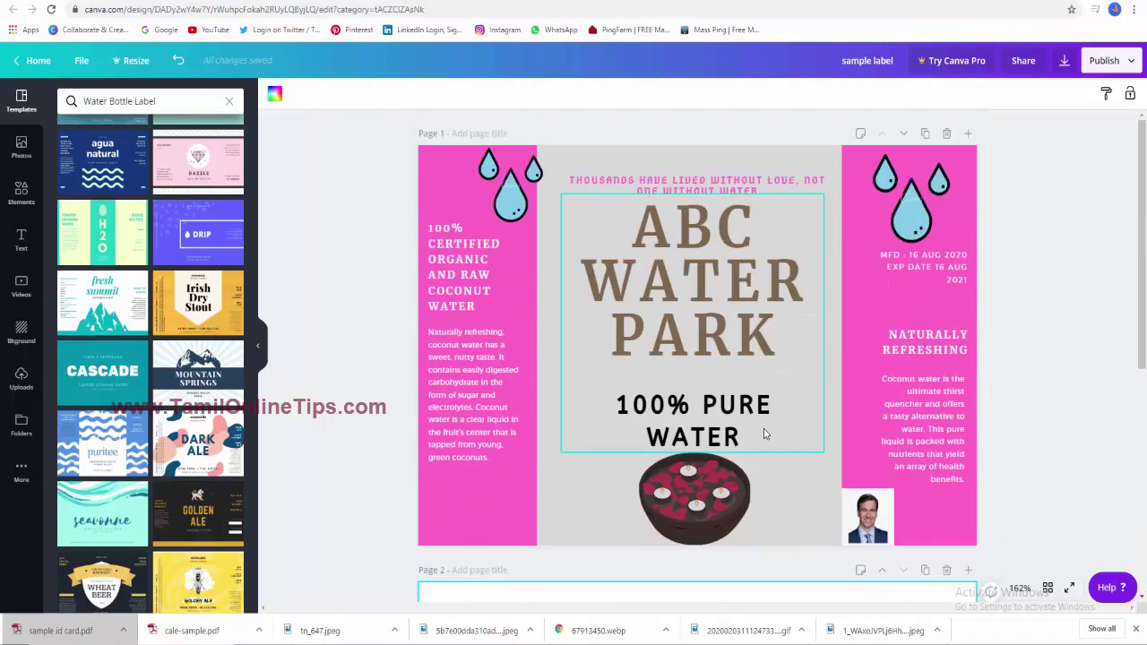